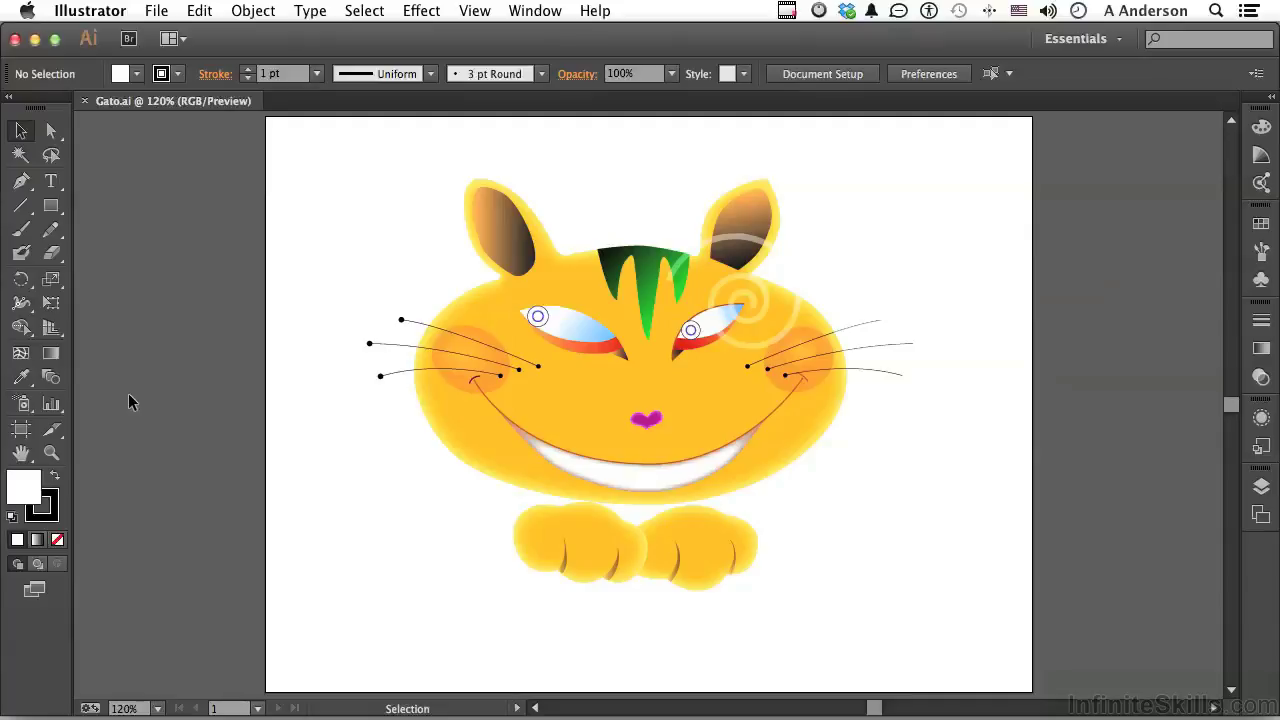
# Step: Switch to the Painting workspace to preview its layout, and return to the Essentials workspace
pyautogui.click(1093, 44)
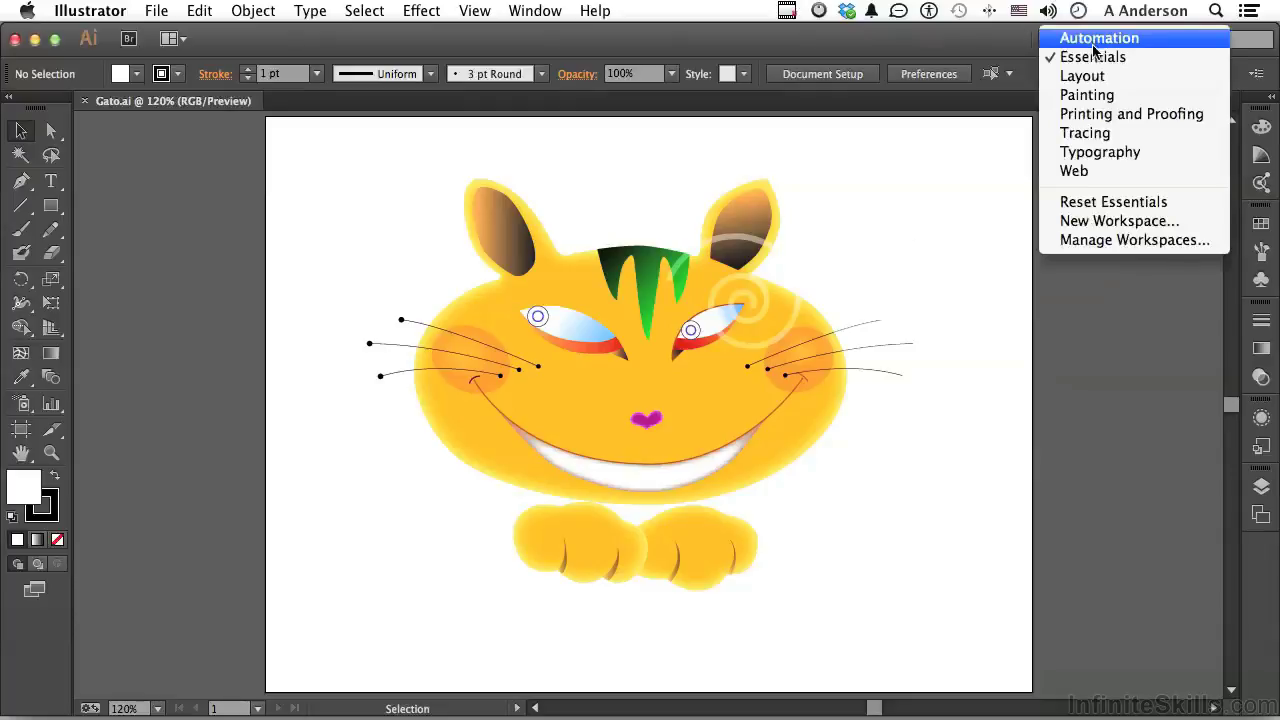
pyautogui.click(1087, 95)
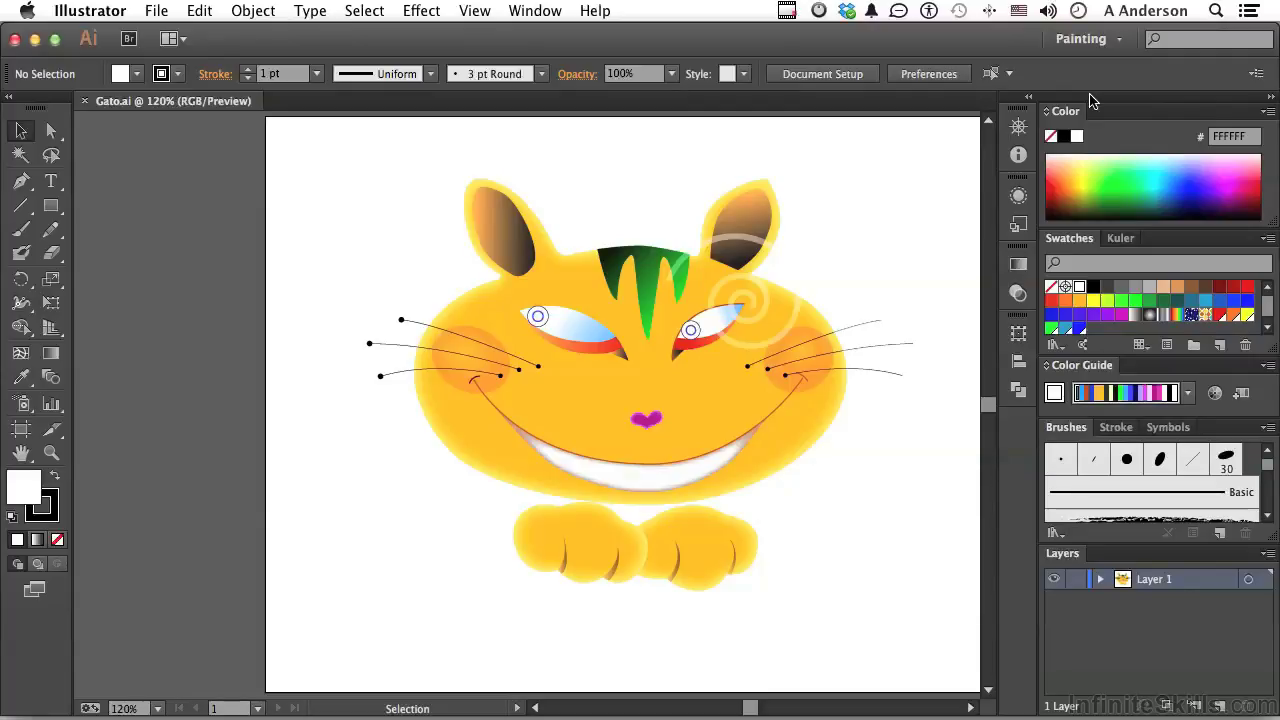
pyautogui.click(1083, 38)
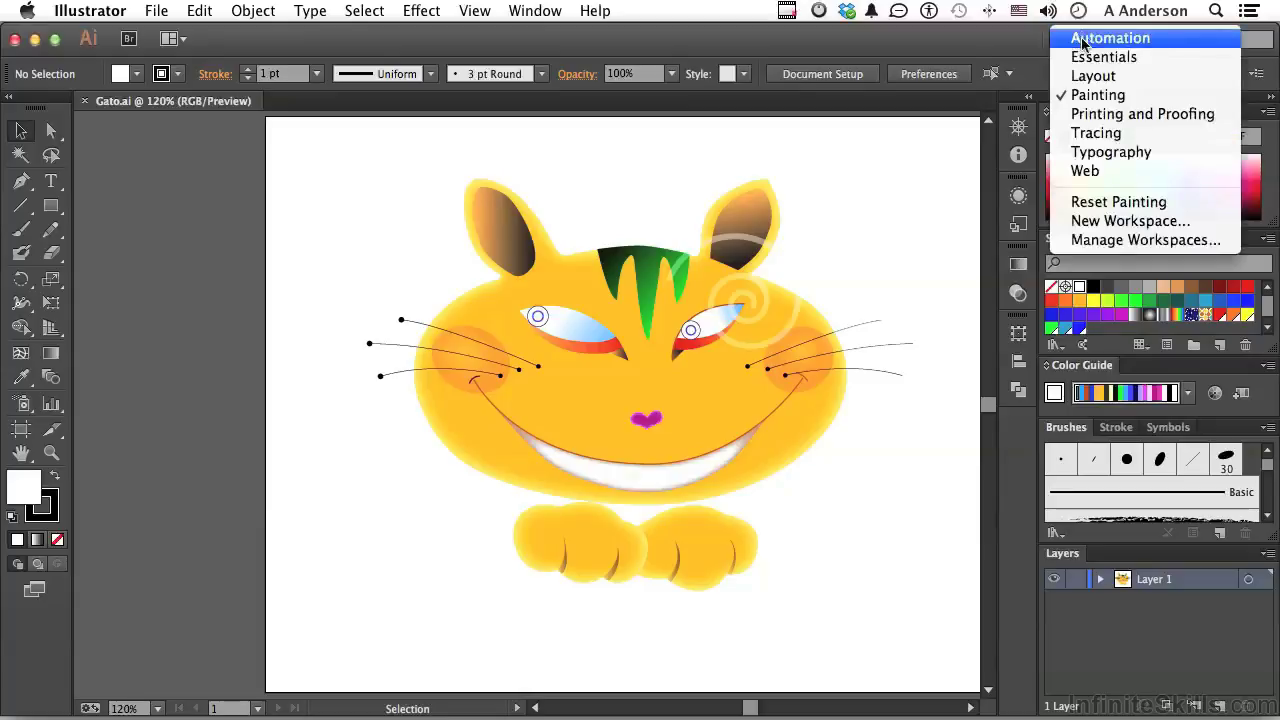
pyautogui.click(1086, 58)
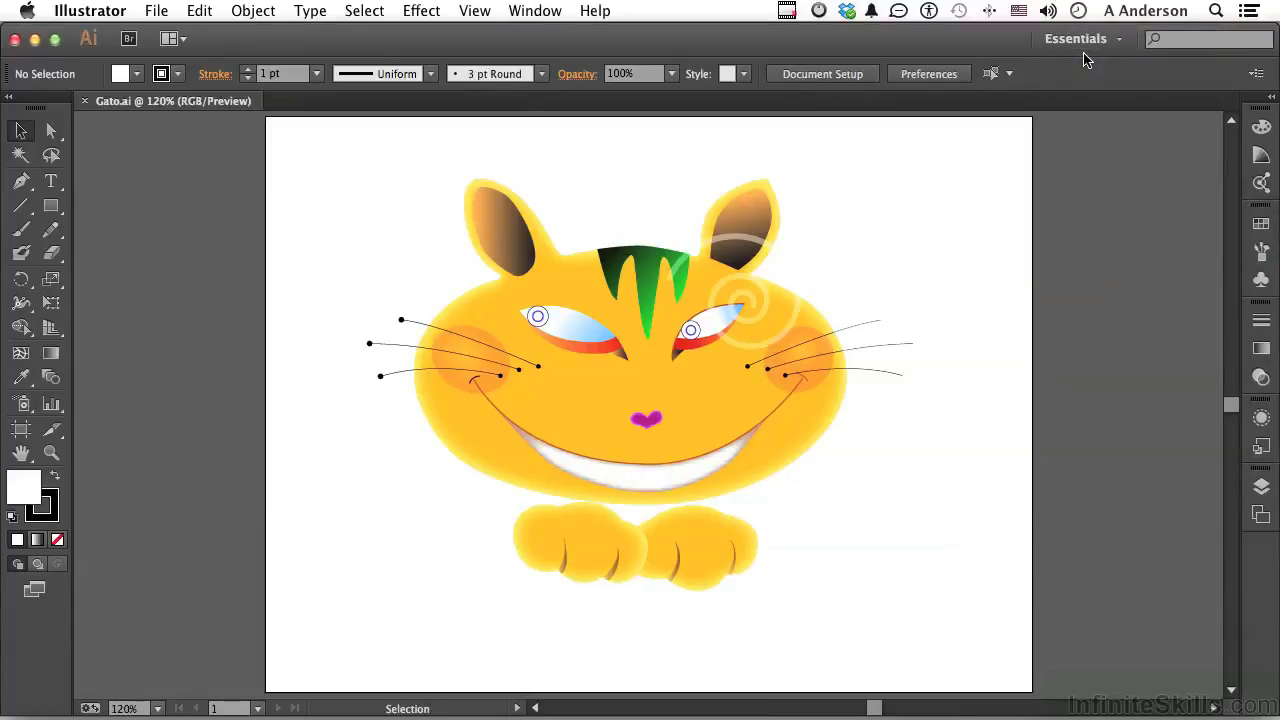
# Step: Expand the collapsed panel dock, detach the Artboards panel from its Layers group and close it
pyautogui.click(1272, 101)
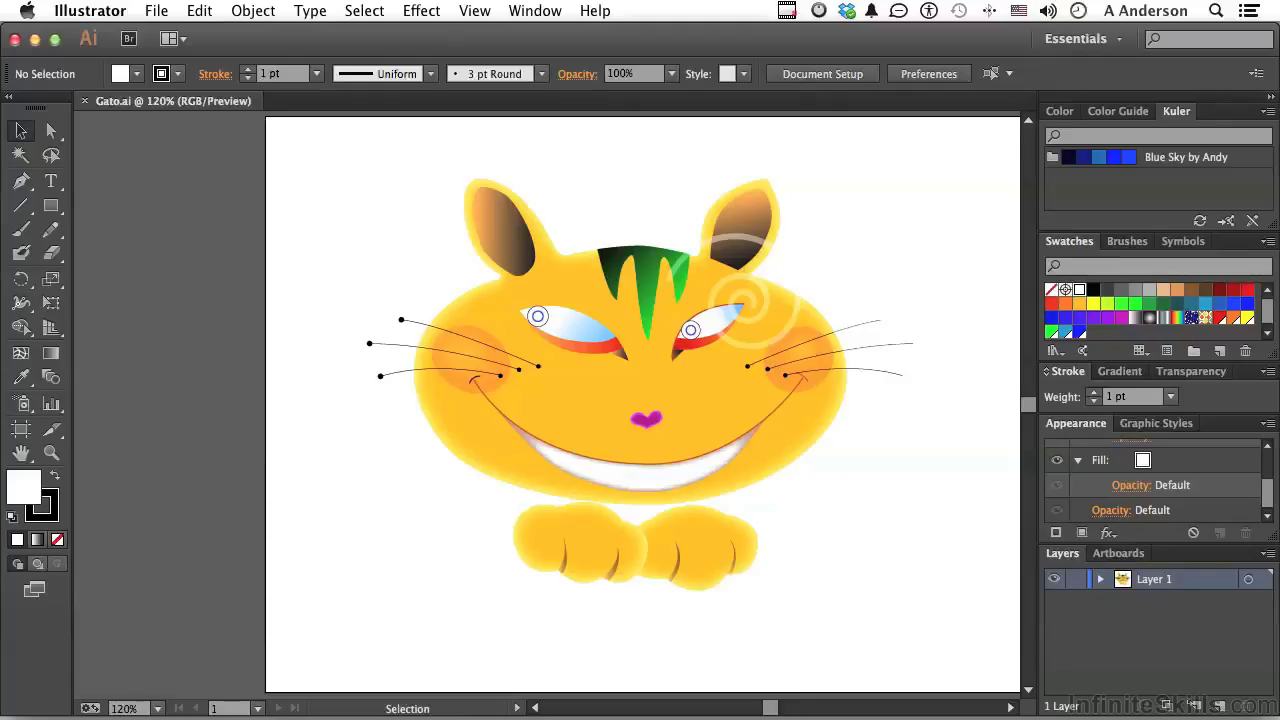
pyautogui.click(1104, 555)
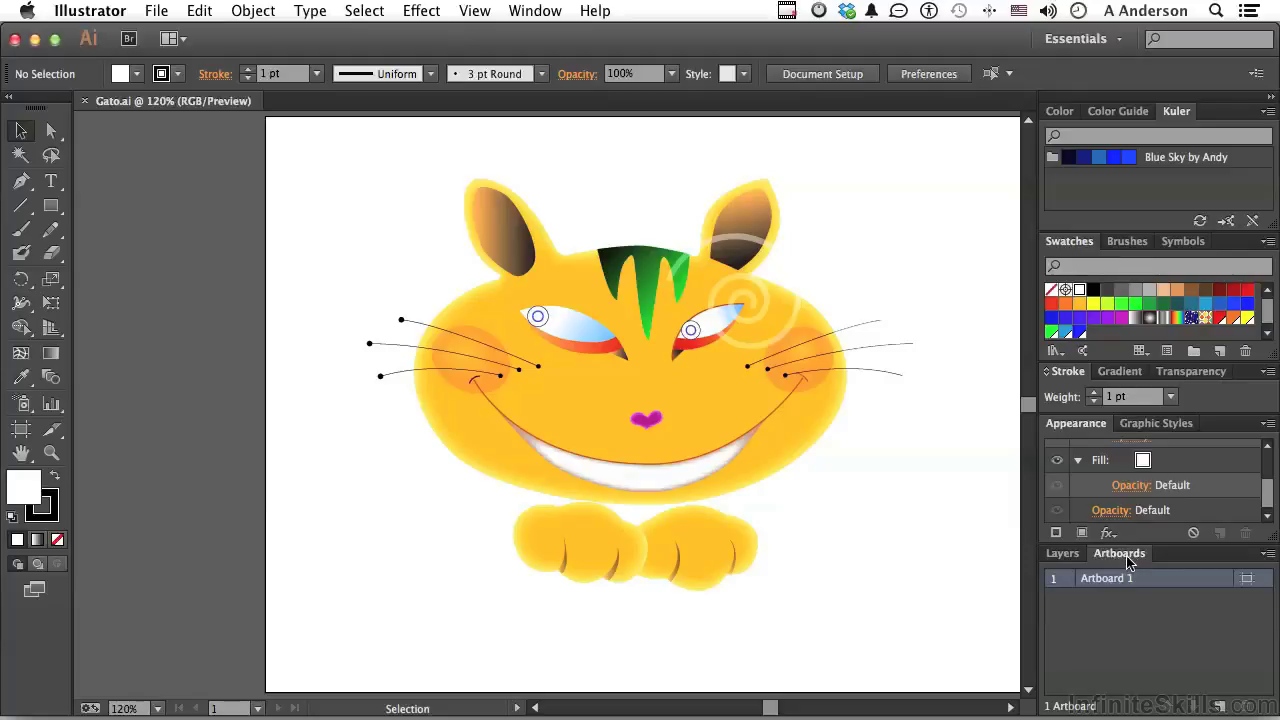
pyautogui.moveTo(1110, 560); pyautogui.dragTo(691, 173)
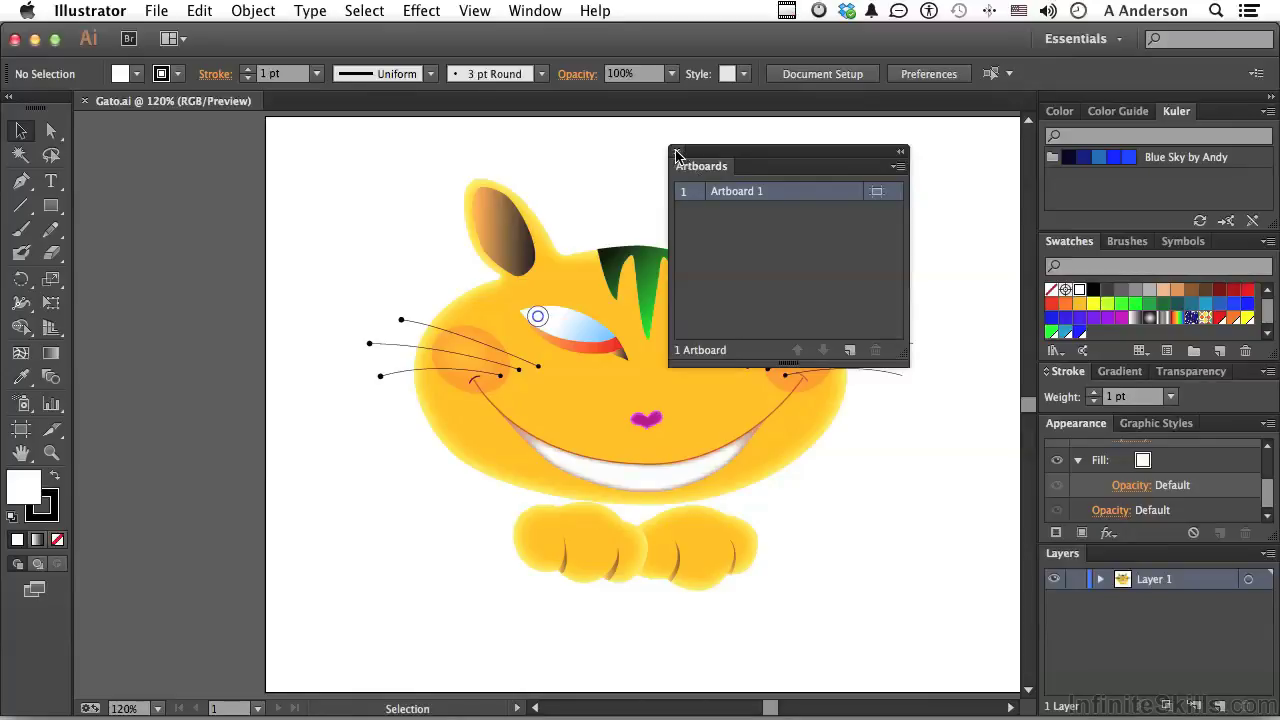
pyautogui.click(676, 152)
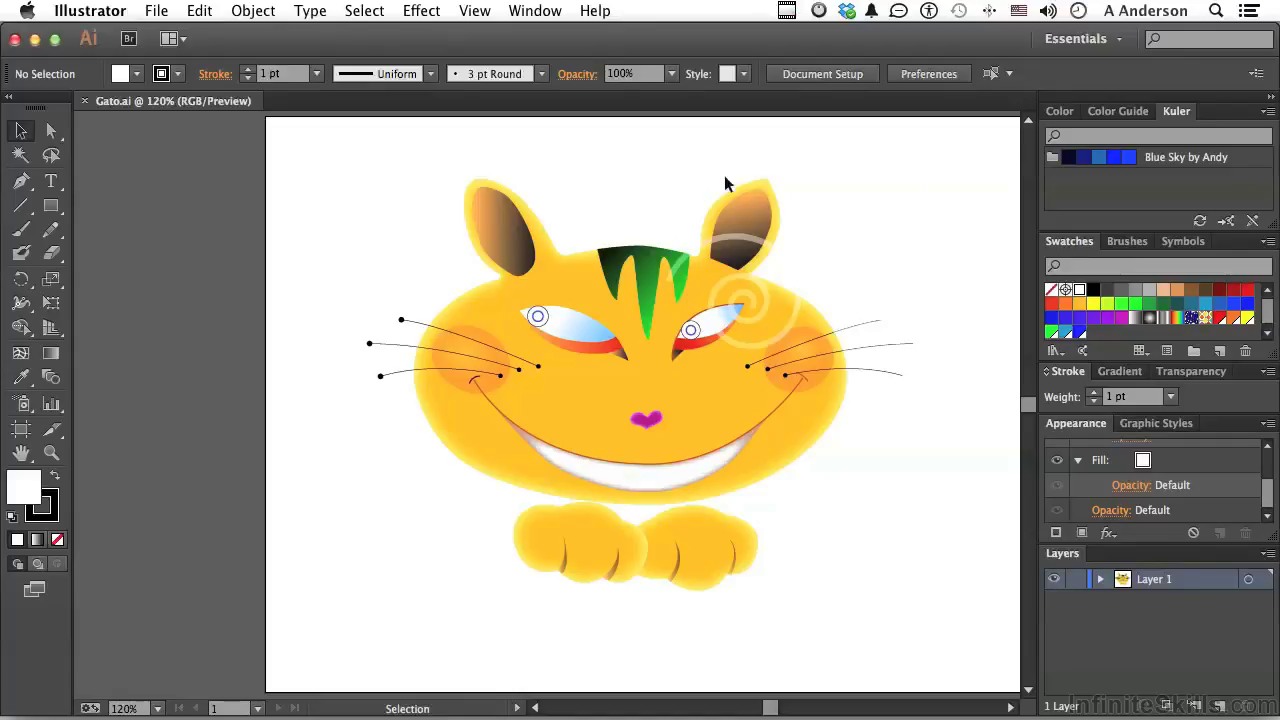
# Step: Detach the Kuler and Color Guide panels from the dock and close both, leaving only Color in that group
pyautogui.moveTo(1172, 118); pyautogui.dragTo(615, 203)
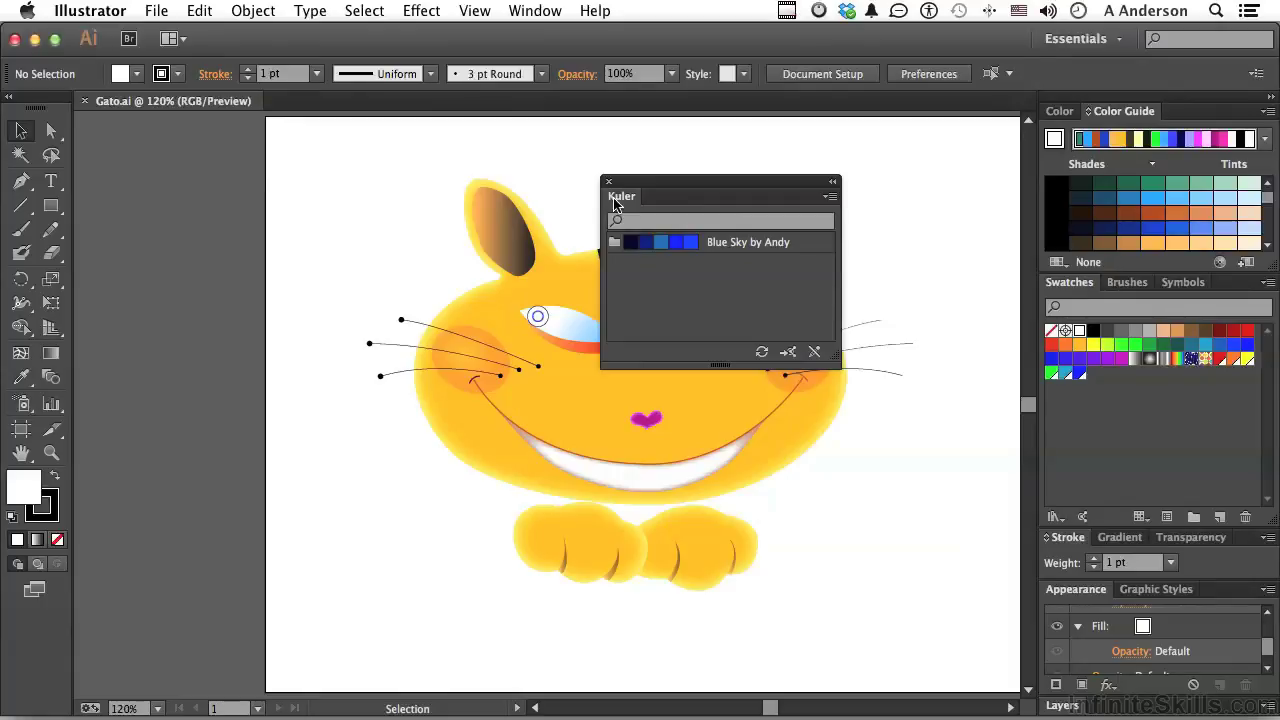
pyautogui.click(608, 182)
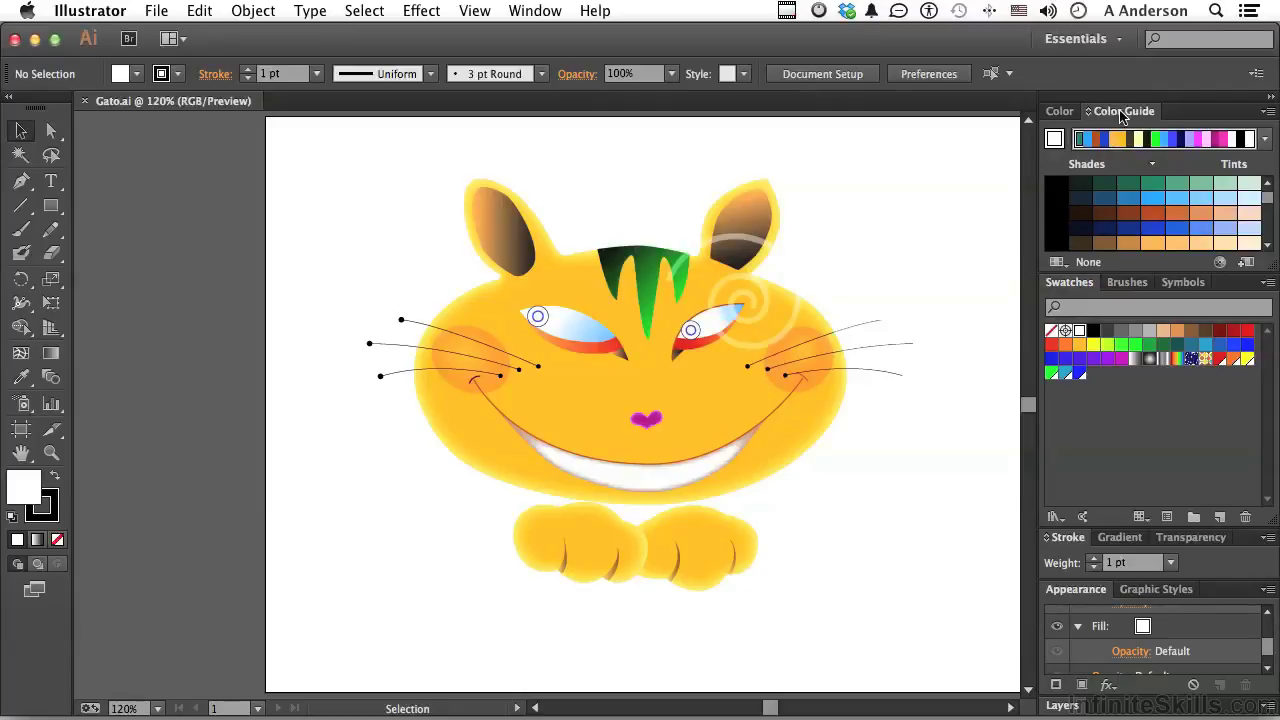
pyautogui.moveTo(1122, 116); pyautogui.dragTo(586, 210)
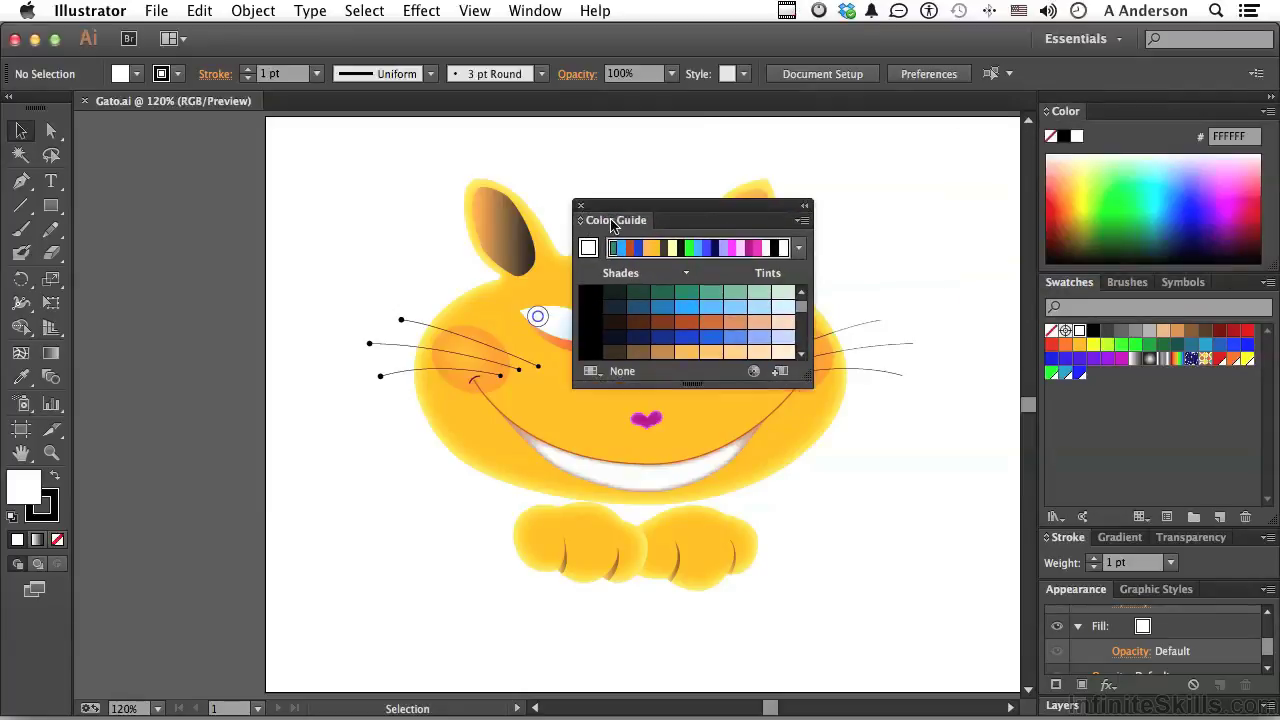
pyautogui.click(581, 206)
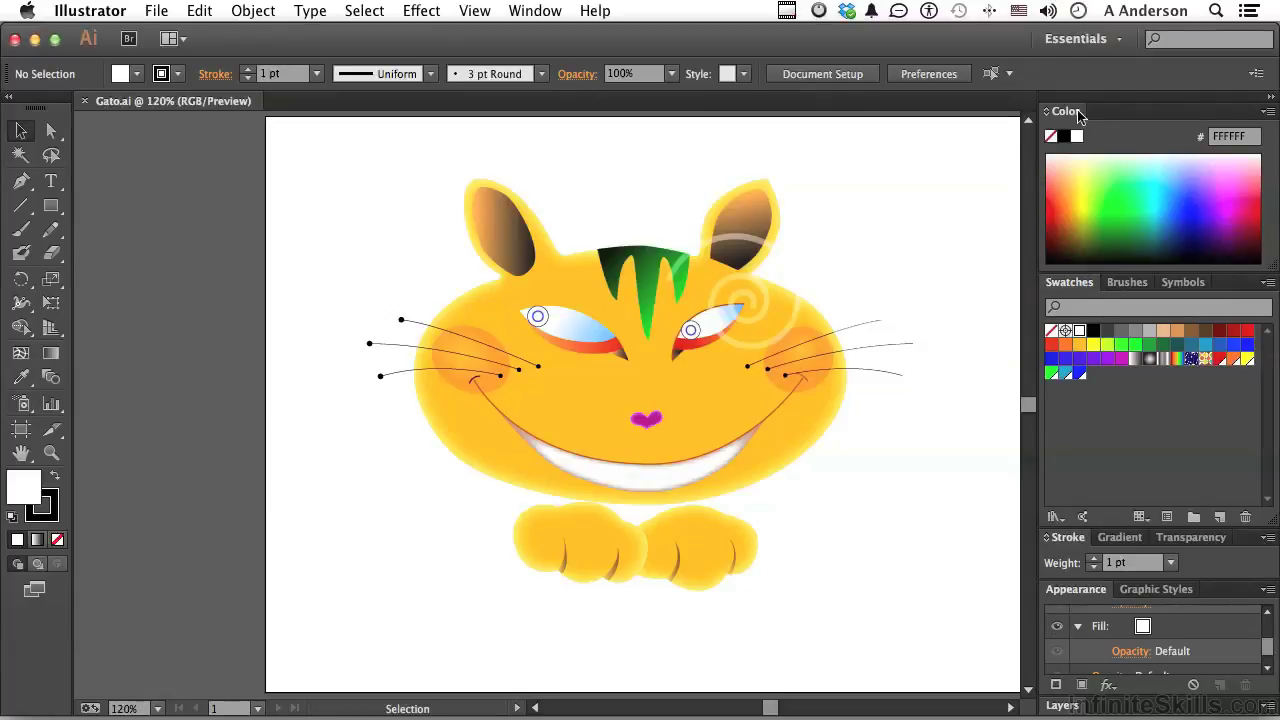
# Step: Move the Color panel into the group with Swatches, Brushes and Symbols, and bring Swatches to the front
pyautogui.moveTo(1073, 113); pyautogui.dragTo(657, 203)
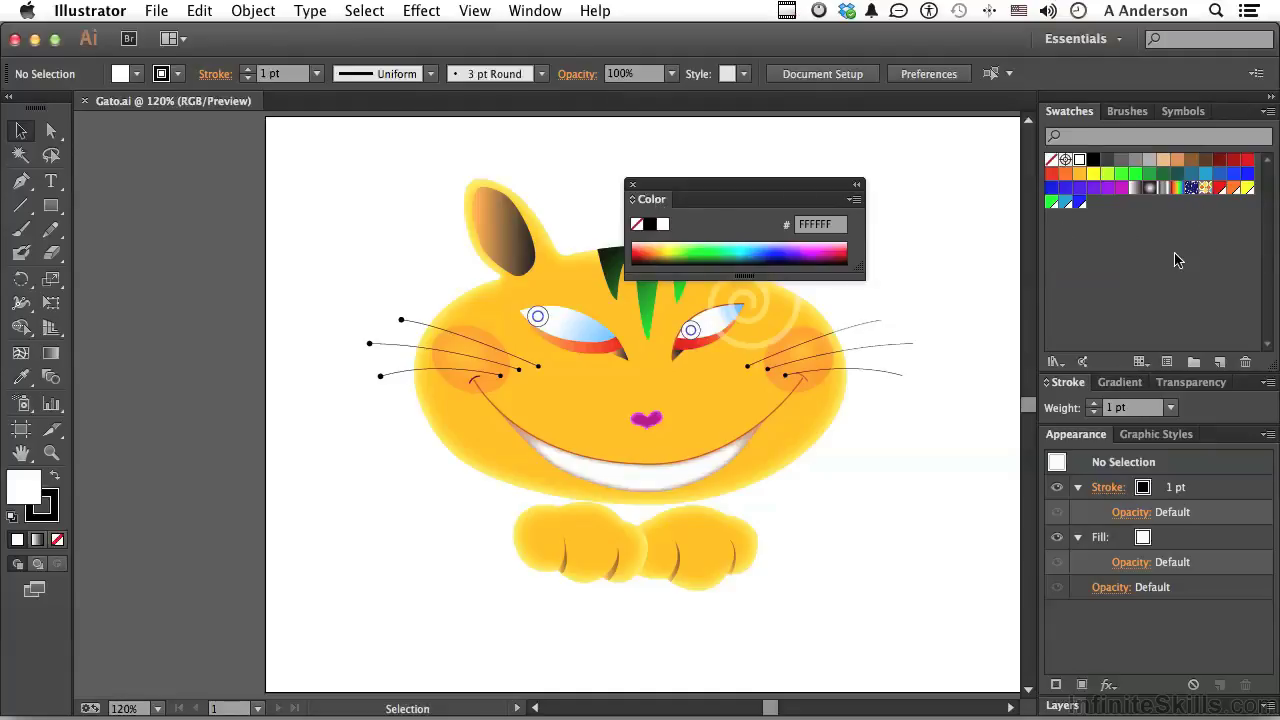
pyautogui.moveTo(653, 205); pyautogui.dragTo(1238, 116)
pyautogui.click(1176, 112)
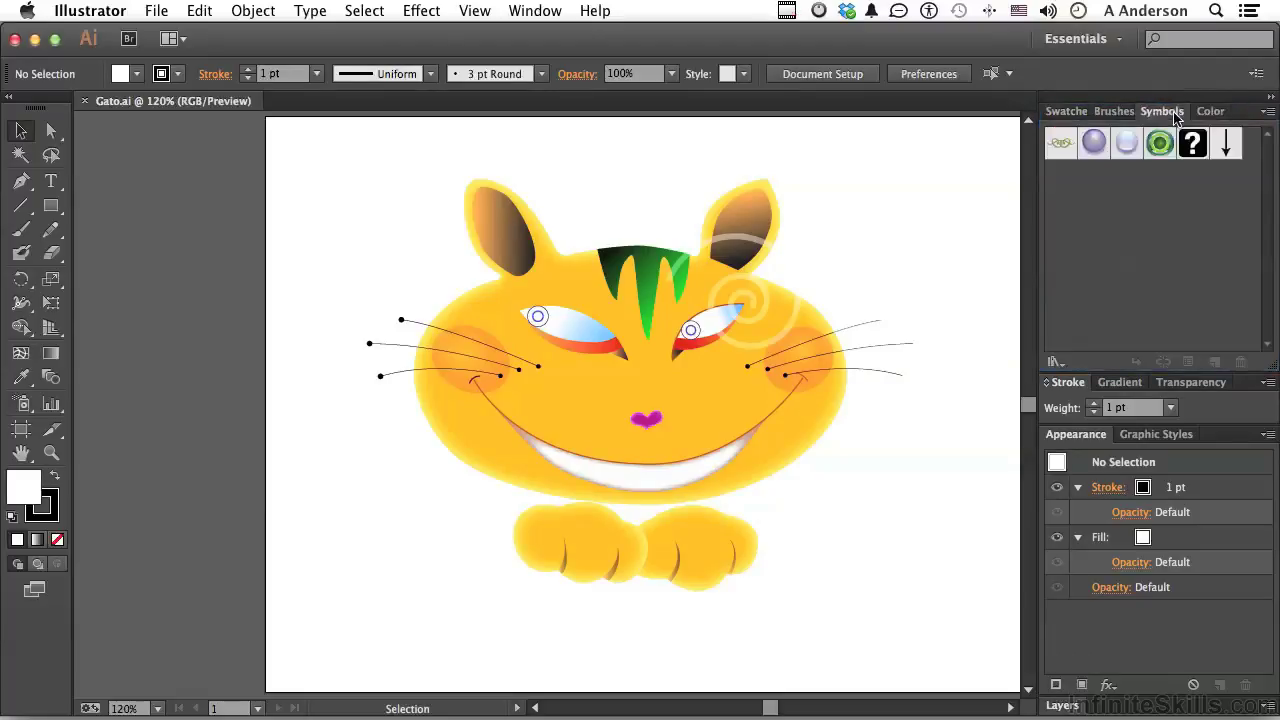
pyautogui.click(1113, 111)
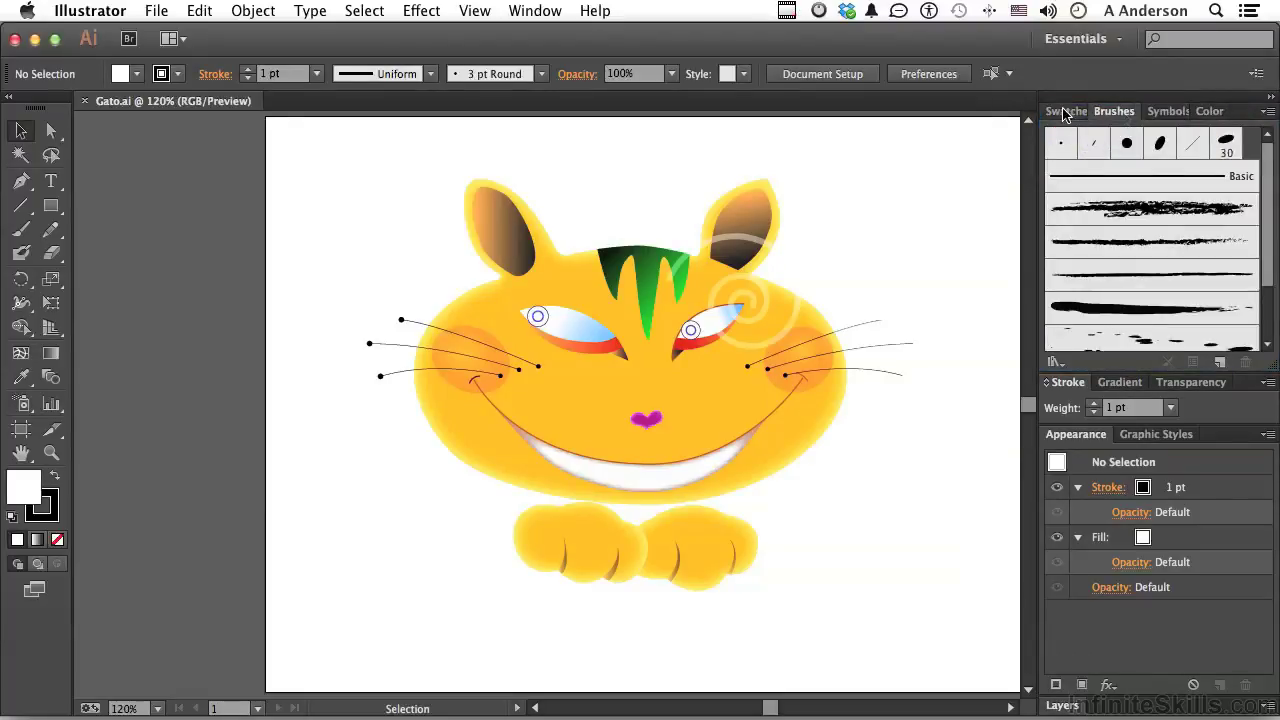
pyautogui.click(1065, 112)
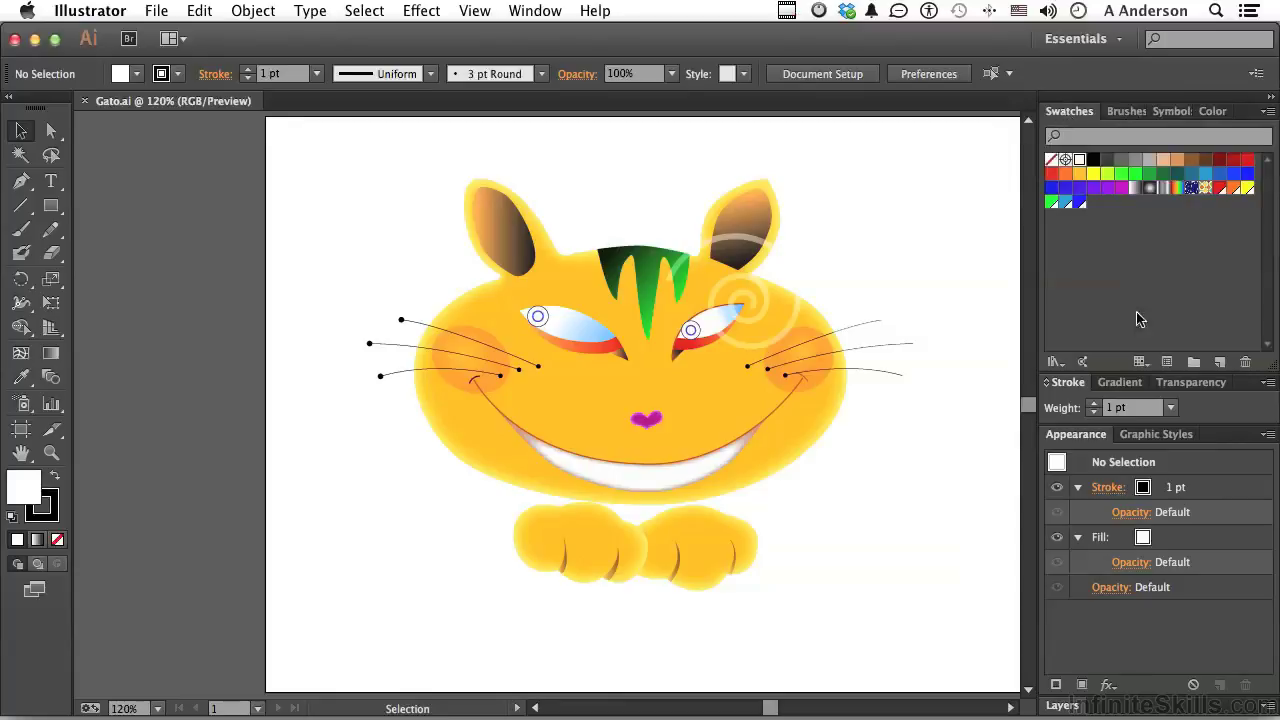
# Step: Expand the Layers panel and move it into the group with Appearance and Graphic Styles
pyautogui.click(1060, 706)
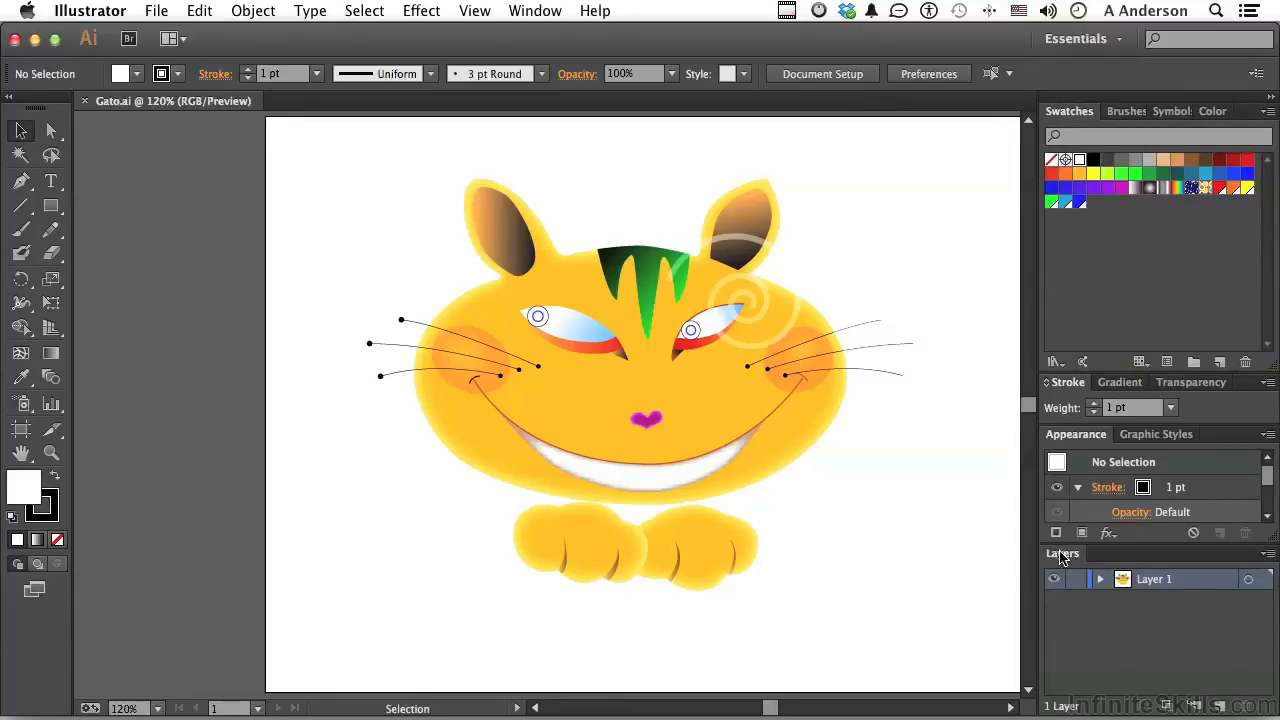
pyautogui.moveTo(1062, 557); pyautogui.dragTo(1218, 437)
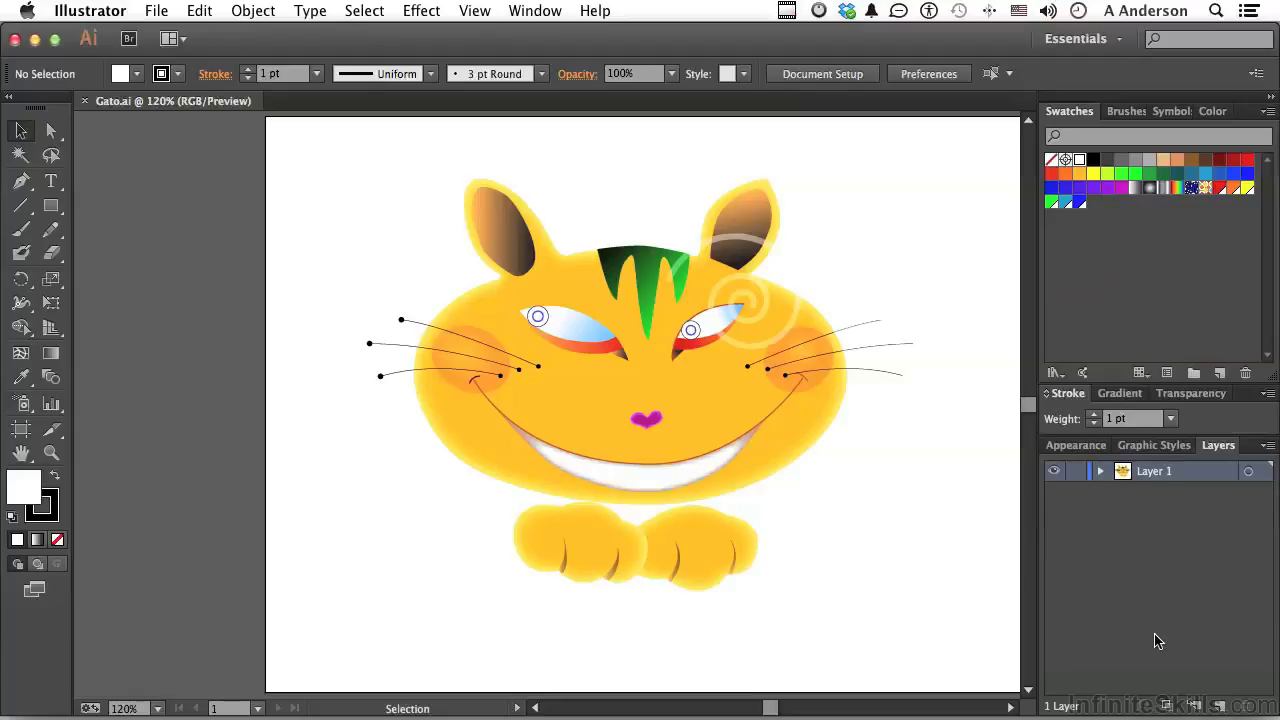
# Step: Show the Align panel, move its floating group near the cat's ear, and view its Transform and Pathfinder panels
pyautogui.click(536, 11)
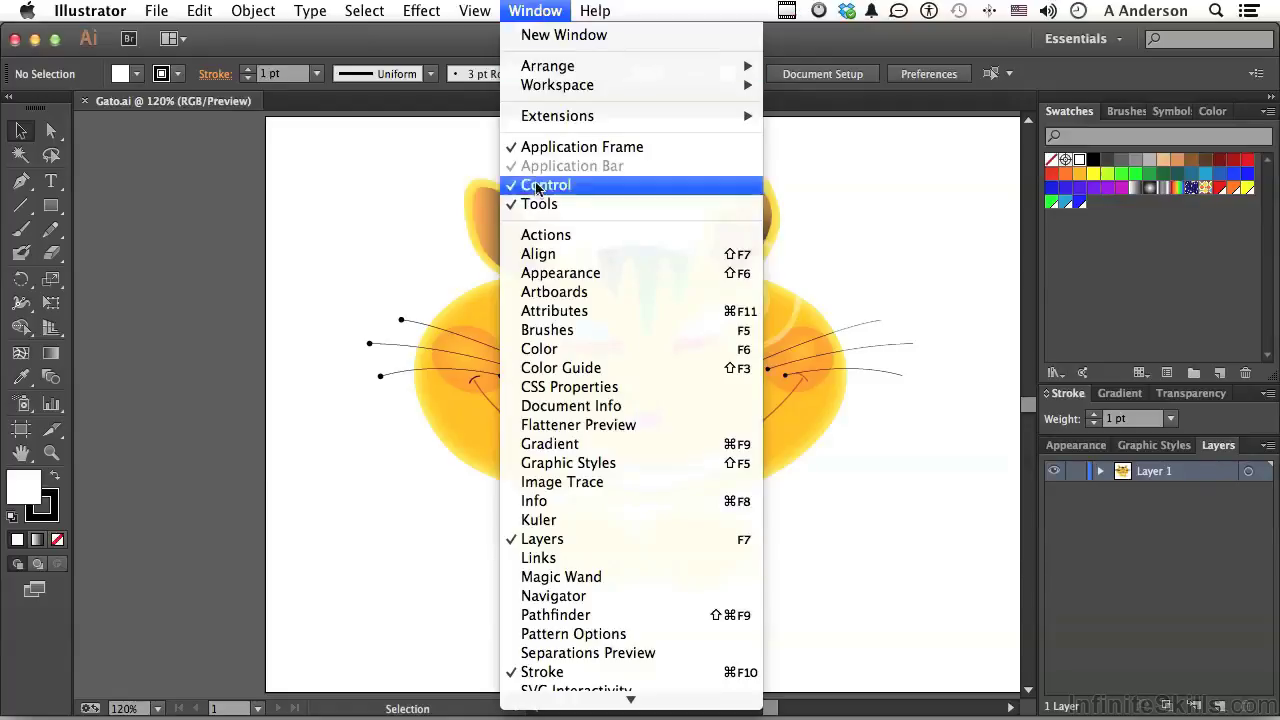
pyautogui.click(540, 254)
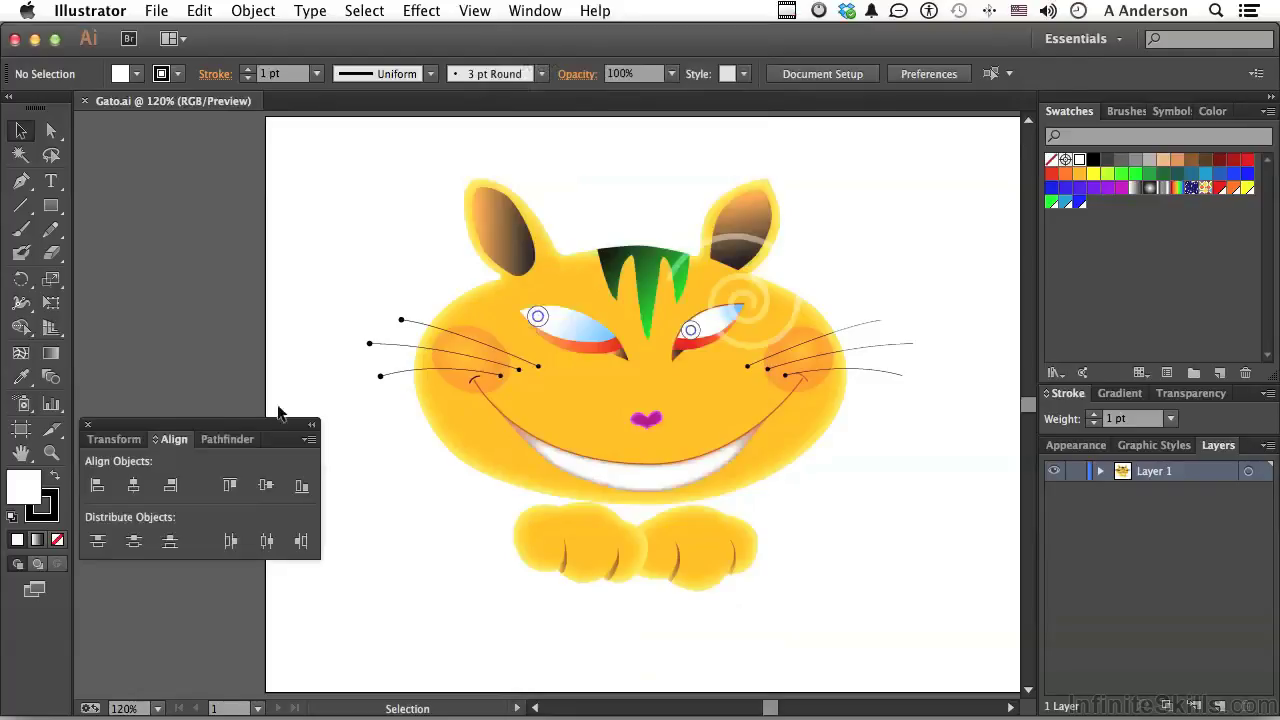
pyautogui.moveTo(186, 429); pyautogui.dragTo(801, 201)
pyautogui.click(730, 210)
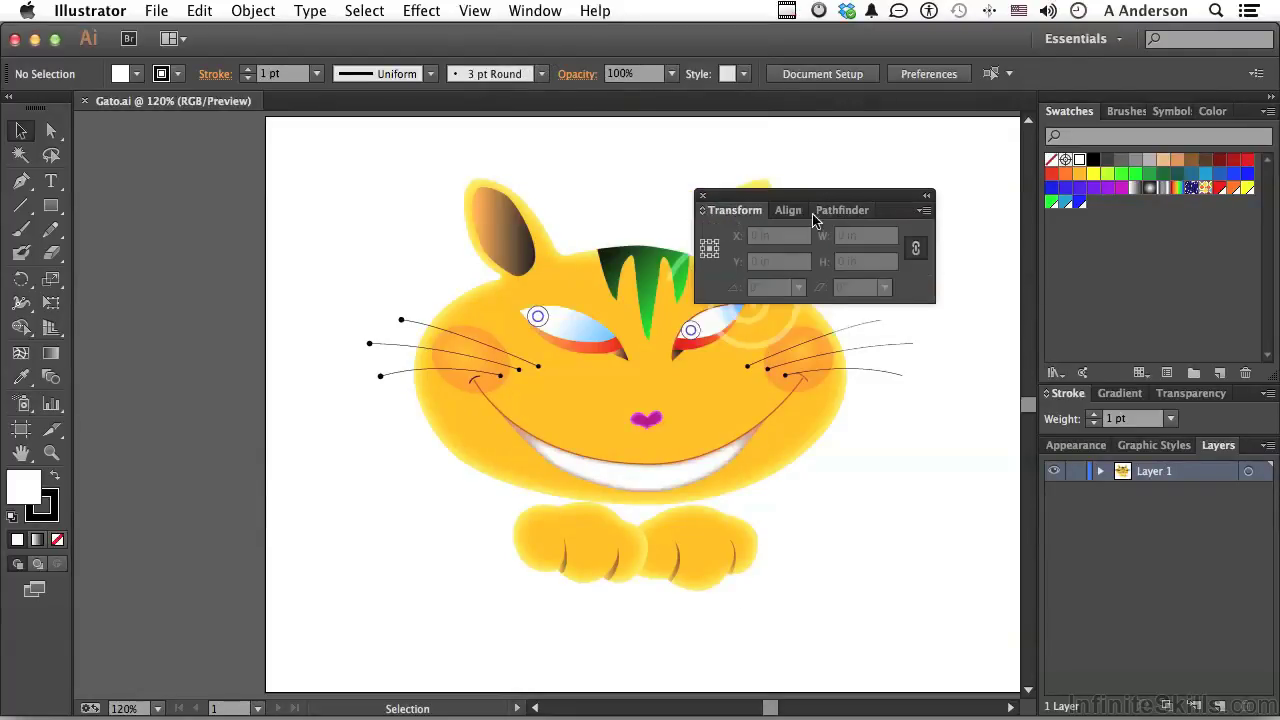
pyautogui.click(838, 214)
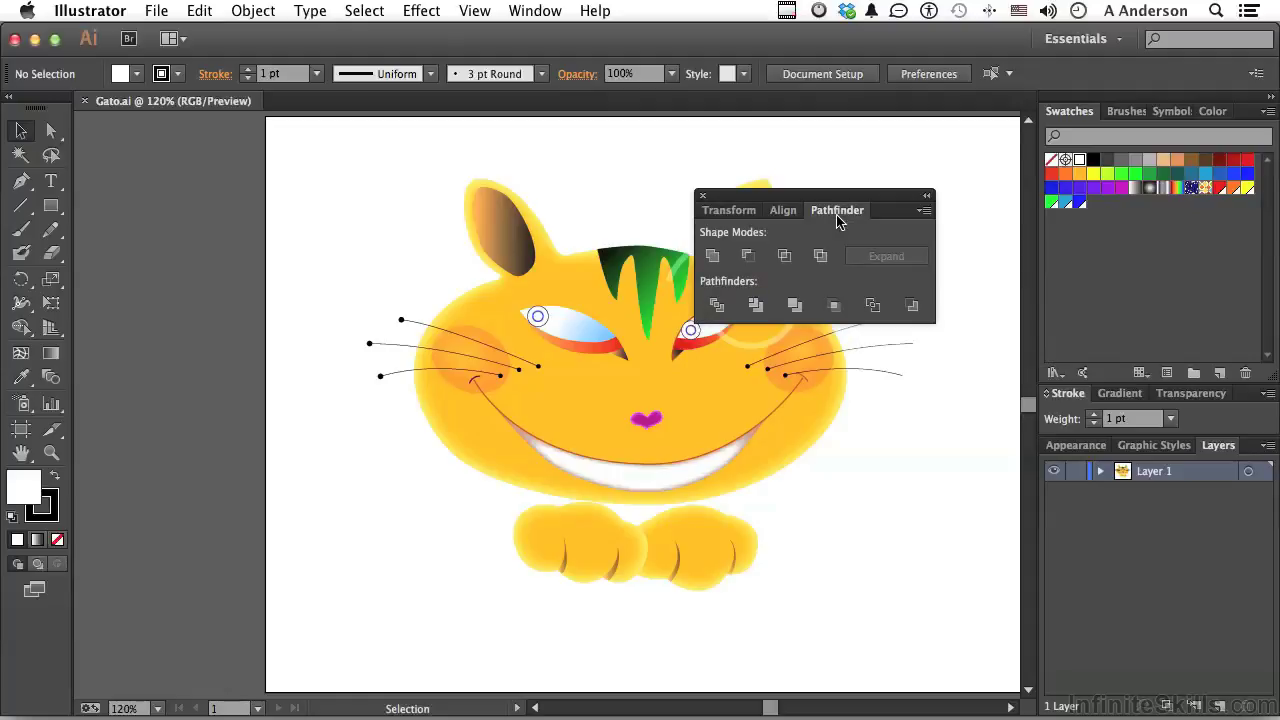
# Step: Split the floating group into separate Pathfinder, Align and Transform panels, and close Pathfinder
pyautogui.moveTo(838, 212); pyautogui.dragTo(377, 181)
pyautogui.moveTo(789, 211); pyautogui.dragTo(345, 393)
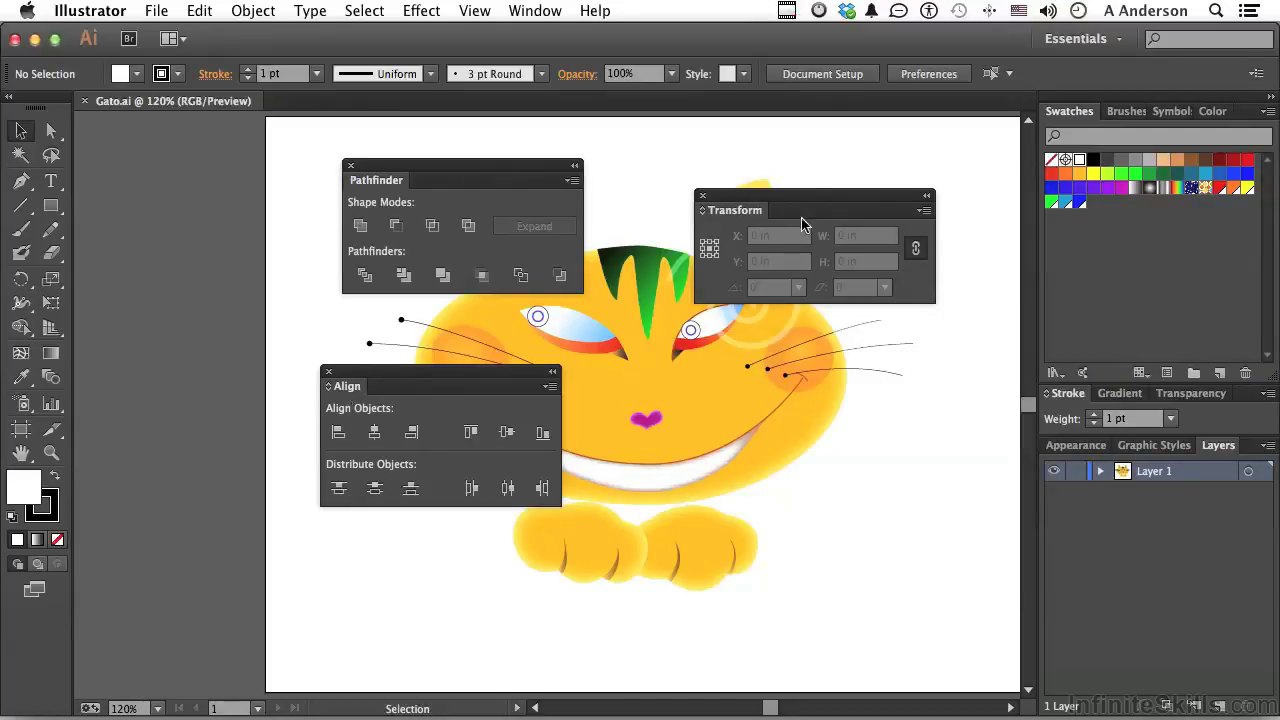
pyautogui.moveTo(805, 197); pyautogui.dragTo(851, 157)
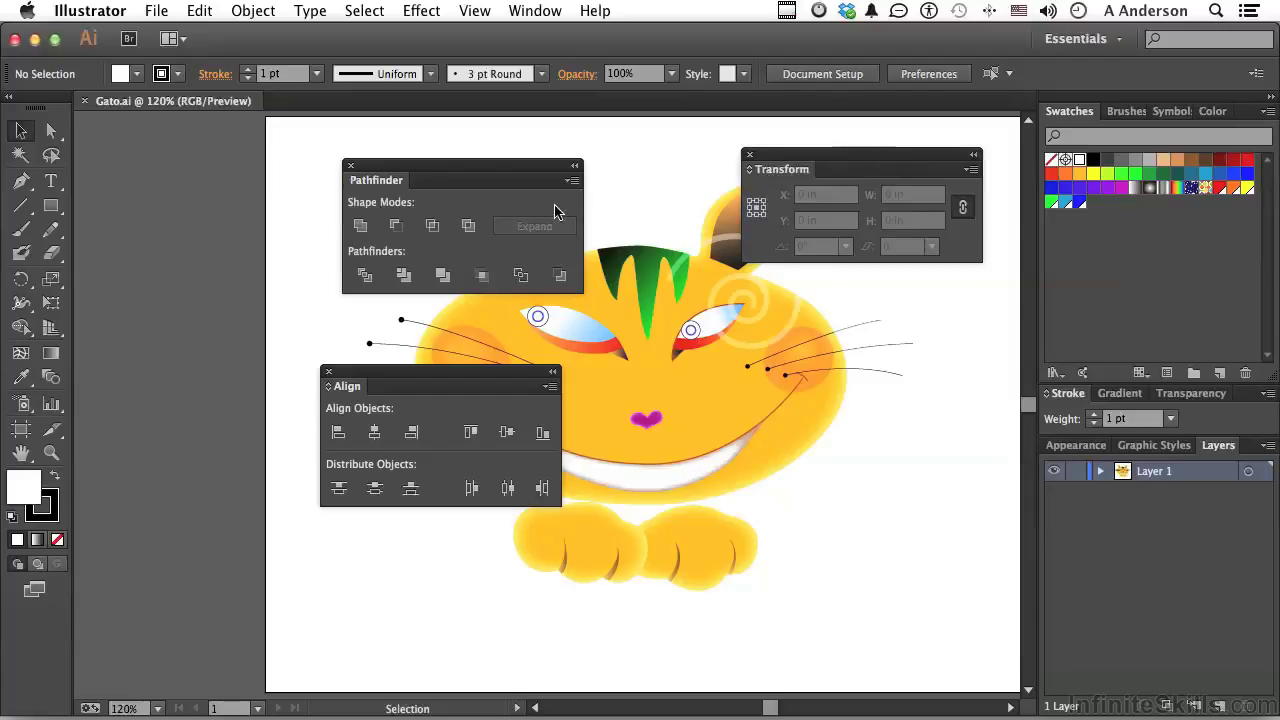
pyautogui.click(350, 166)
# Step: Group the floating Align panel with Transform, and cycle Align through its collapsed and expanded sizes
pyautogui.moveTo(359, 391); pyautogui.dragTo(853, 172)
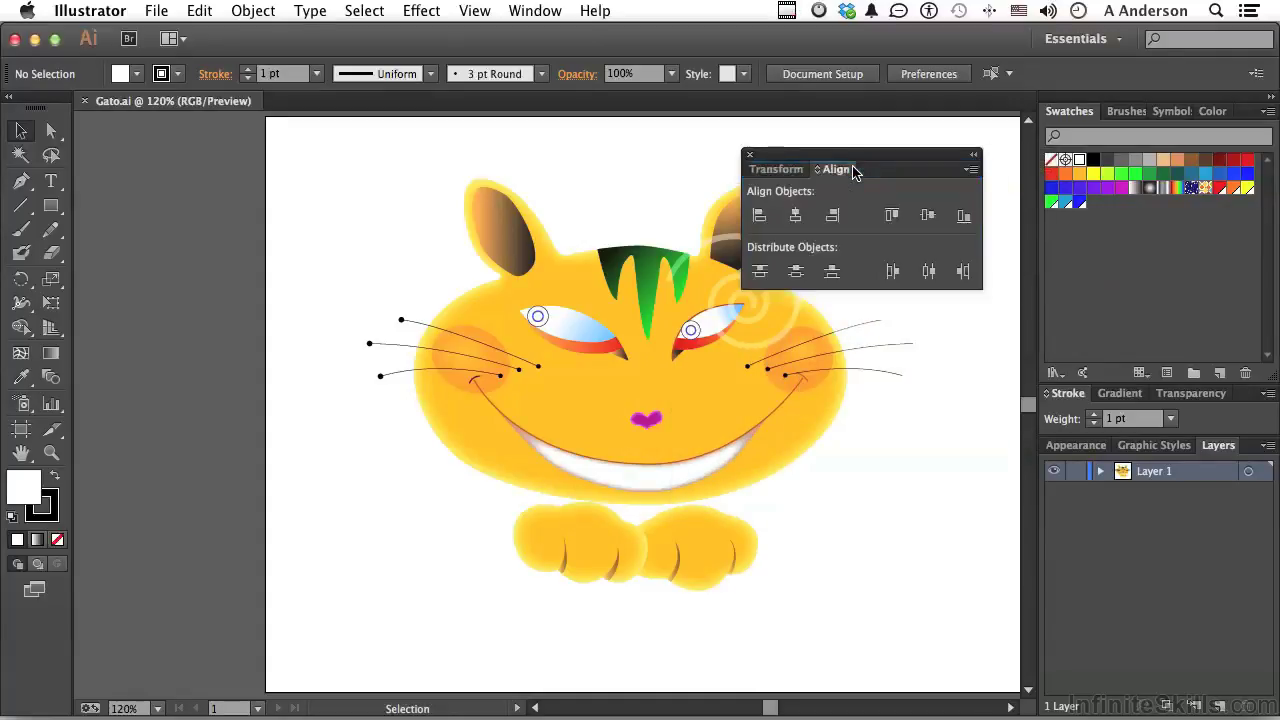
pyautogui.click(788, 170)
pyautogui.click(838, 172)
pyautogui.doubleClick(830, 171)
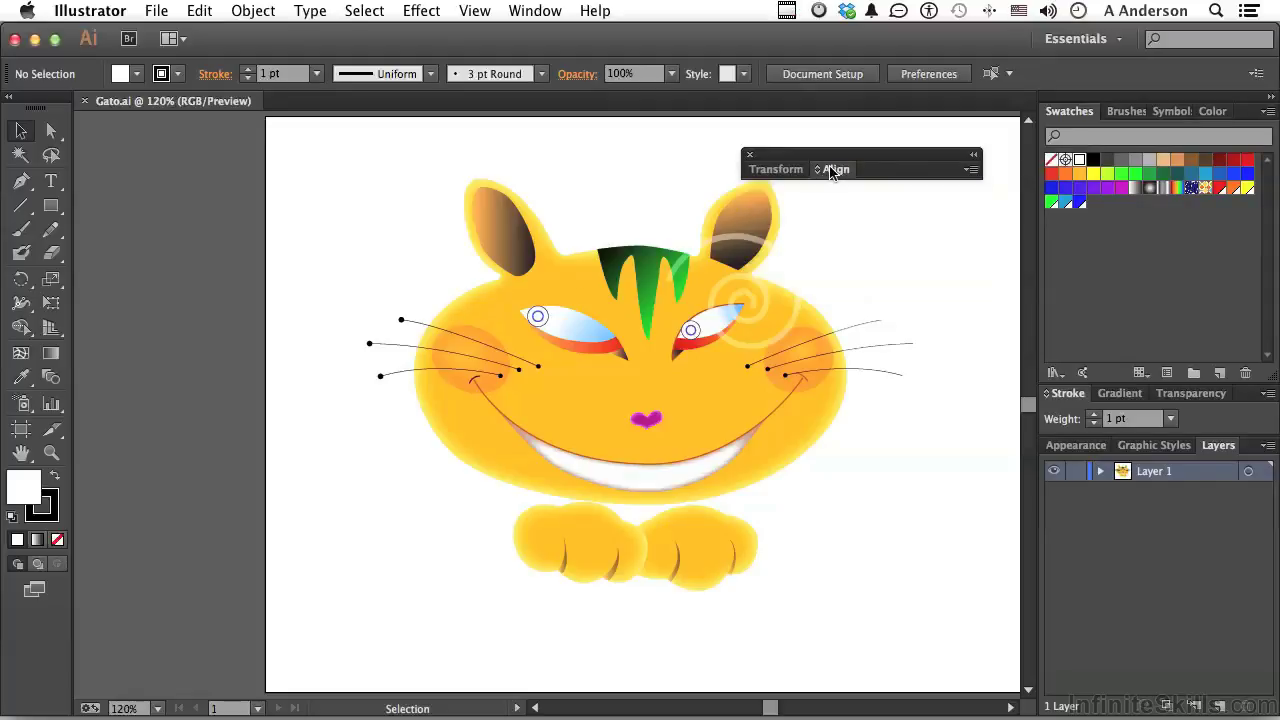
pyautogui.click(830, 171)
# Step: Dock the Align panel beneath Transform as a vertical stack, and place the stack next to the Tools panel
pyautogui.moveTo(834, 170); pyautogui.dragTo(776, 268)
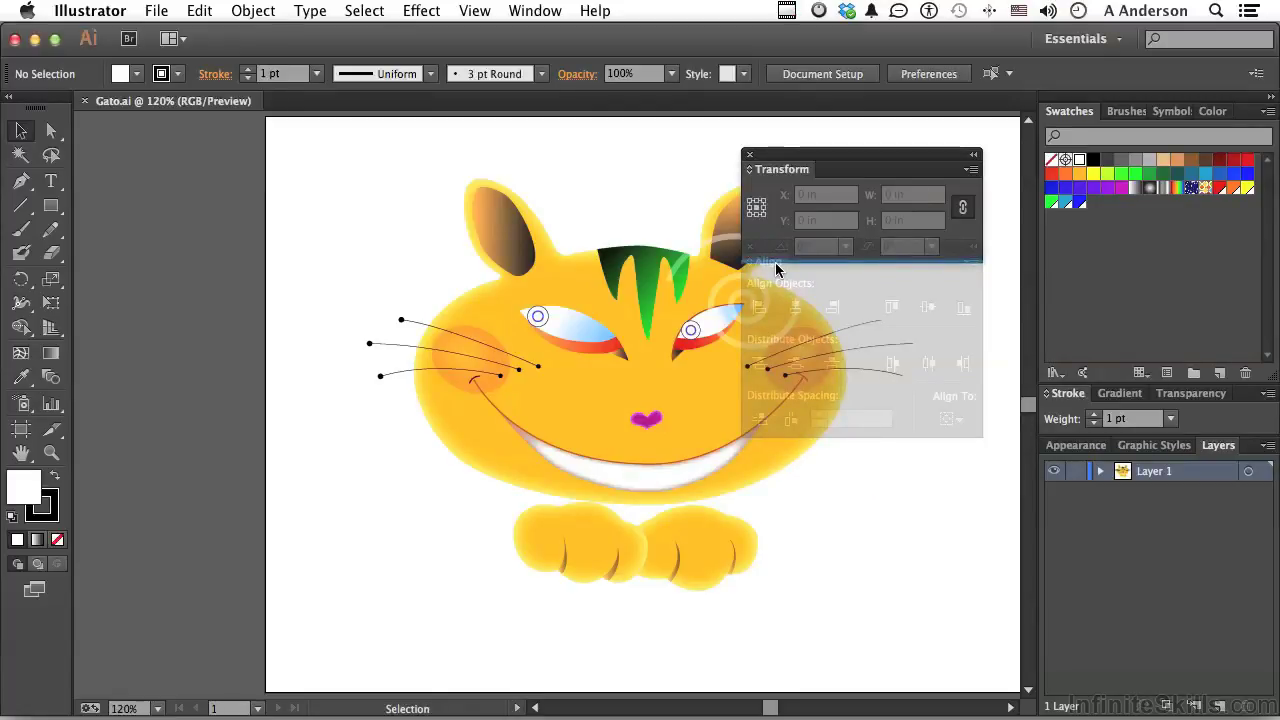
pyautogui.moveTo(776, 268); pyautogui.dragTo(768, 260)
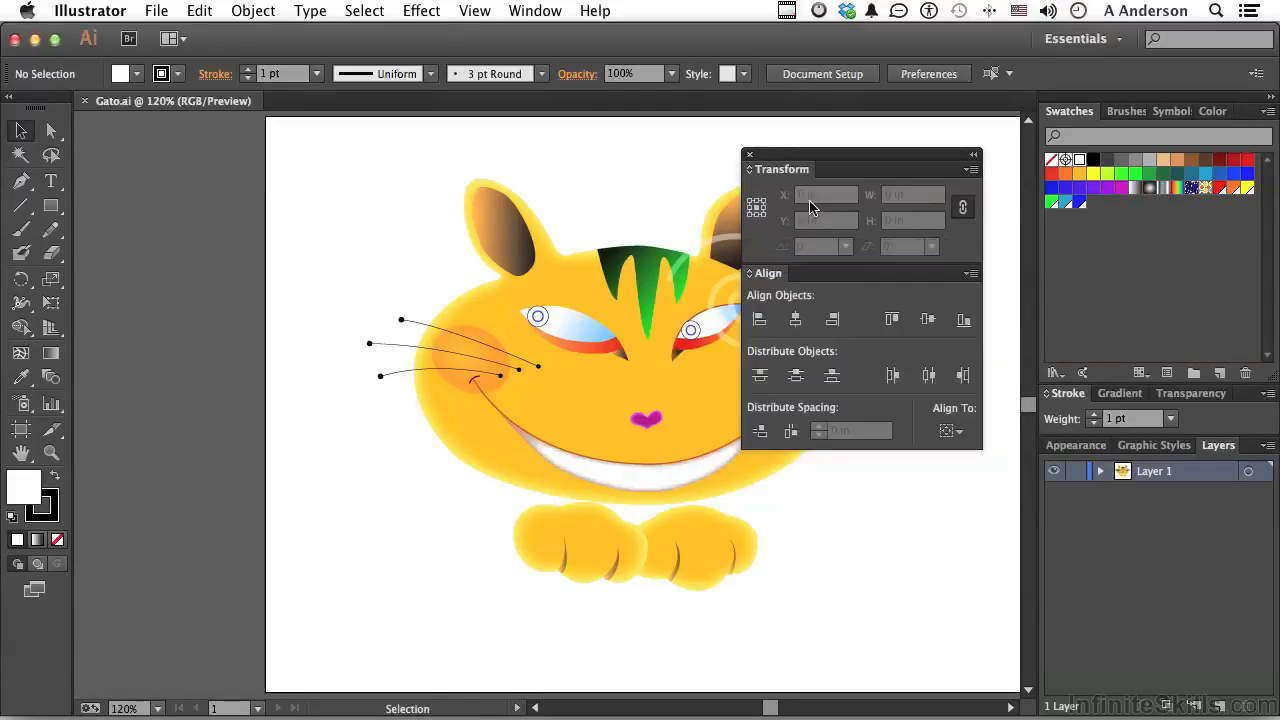
pyautogui.moveTo(822, 158); pyautogui.dragTo(168, 131)
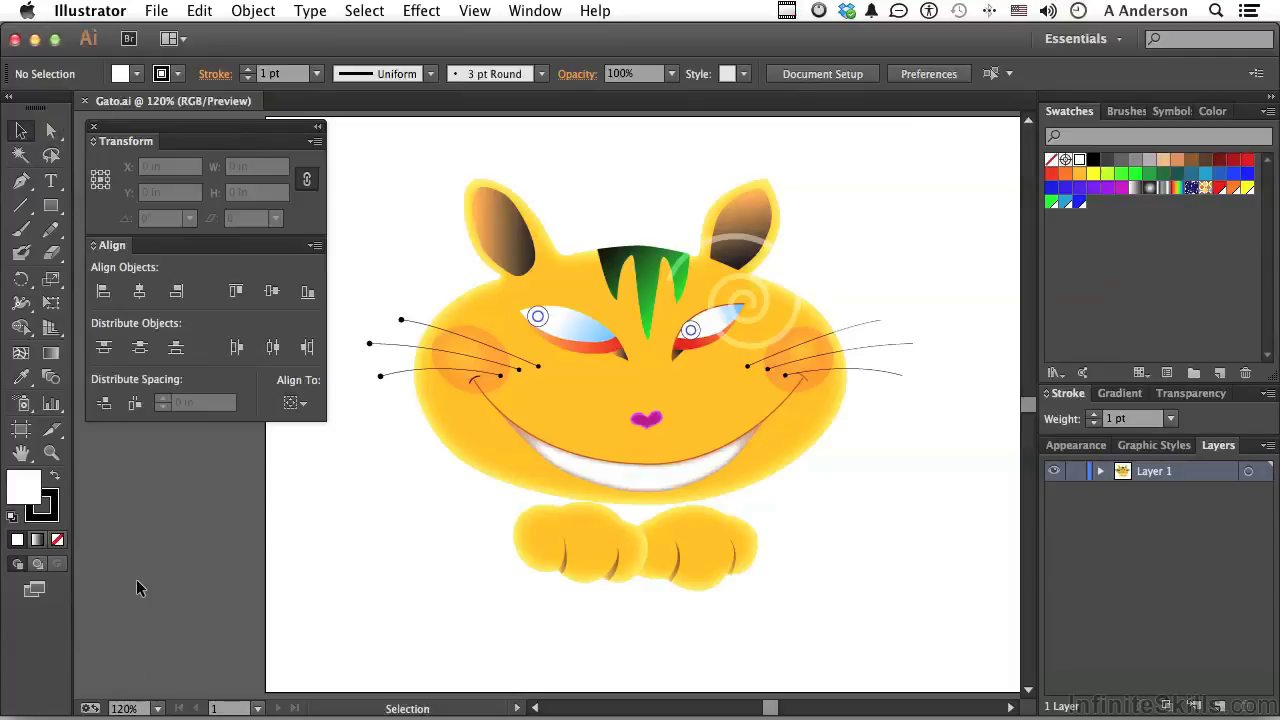
# Step: Switch the Tools panel to a single column and back to two columns
pyautogui.click(9, 97)
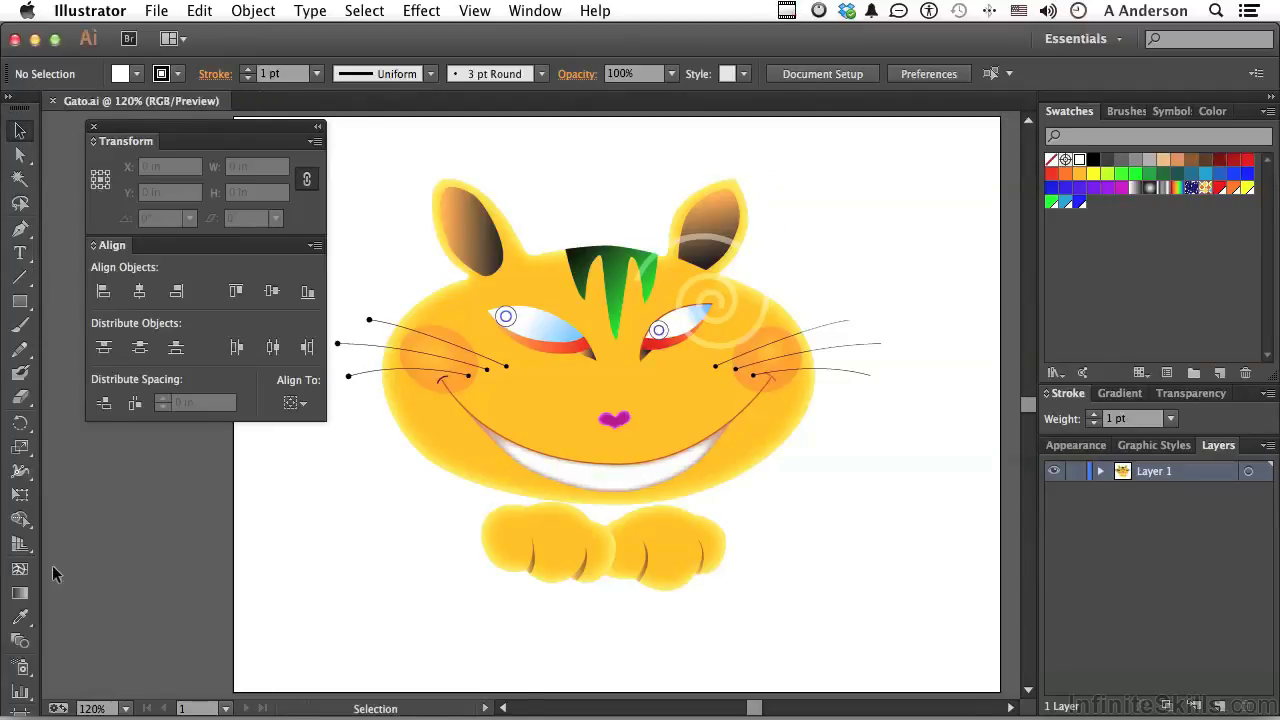
pyautogui.click(9, 99)
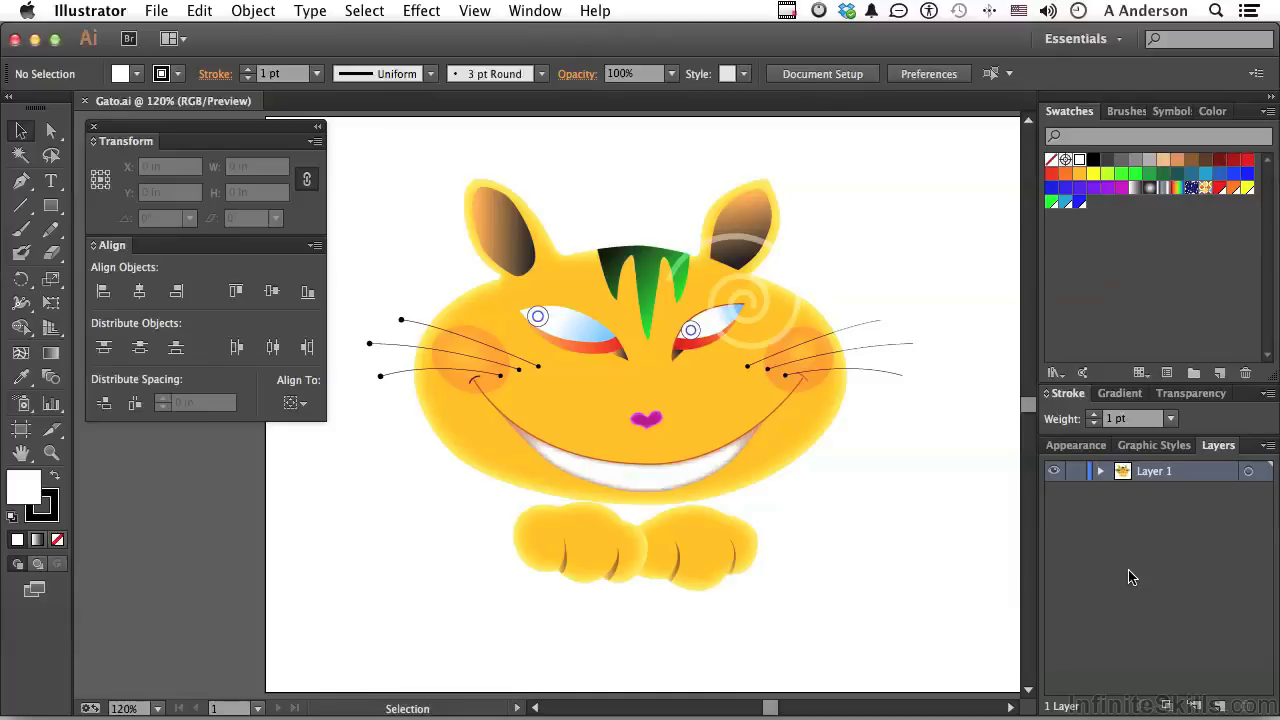
# Step: Save the current panel layout as a new workspace named after its owner
pyautogui.click(1120, 48)
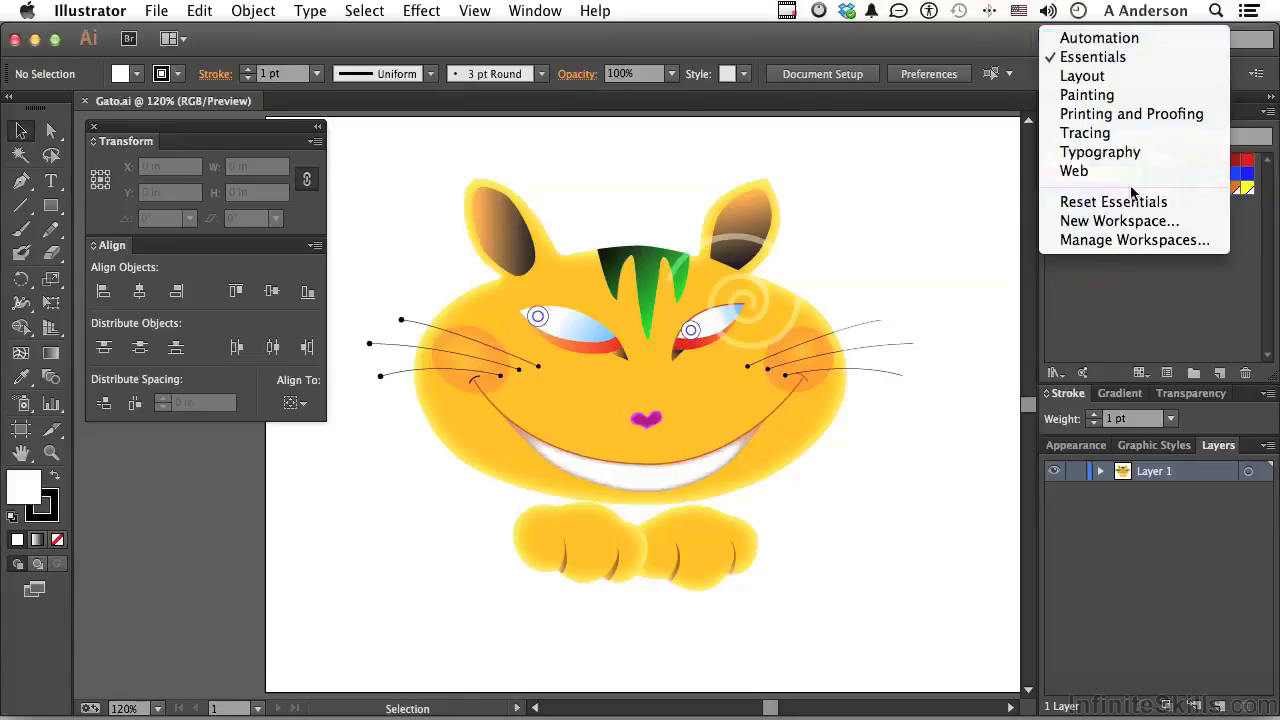
pyautogui.click(1130, 221)
pyautogui.write("Andy's Space")
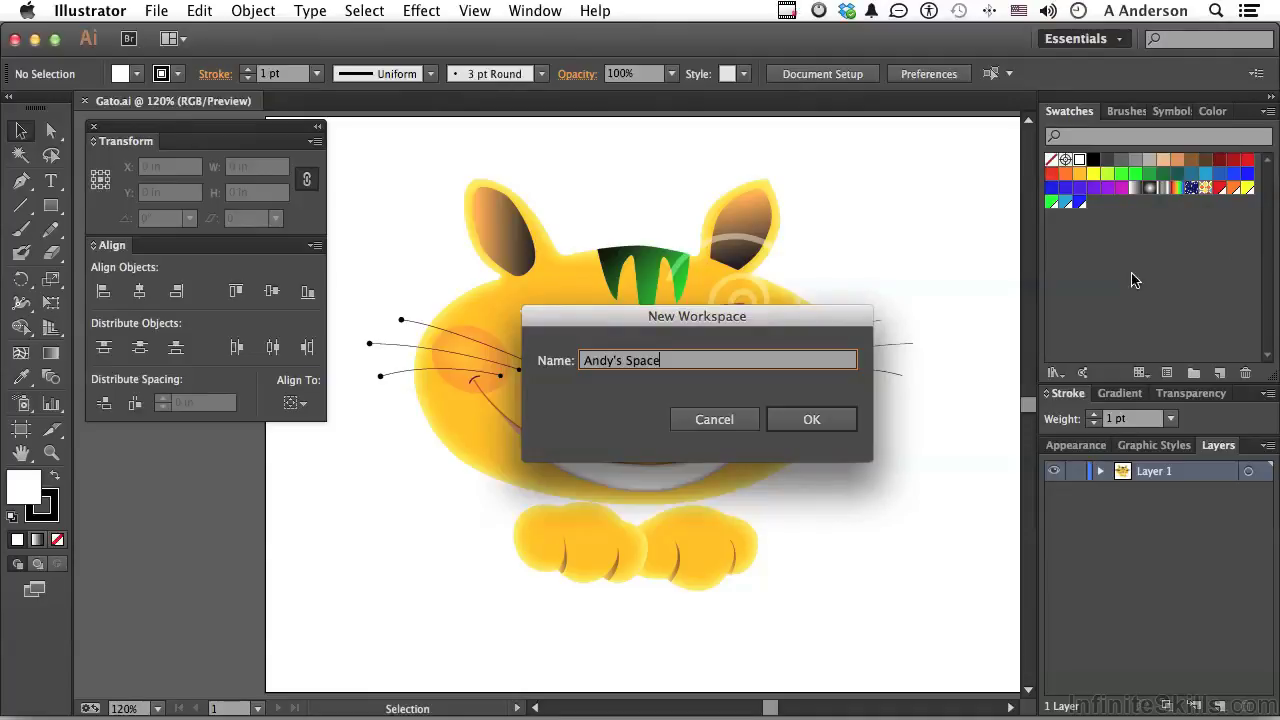
pyautogui.click(812, 419)
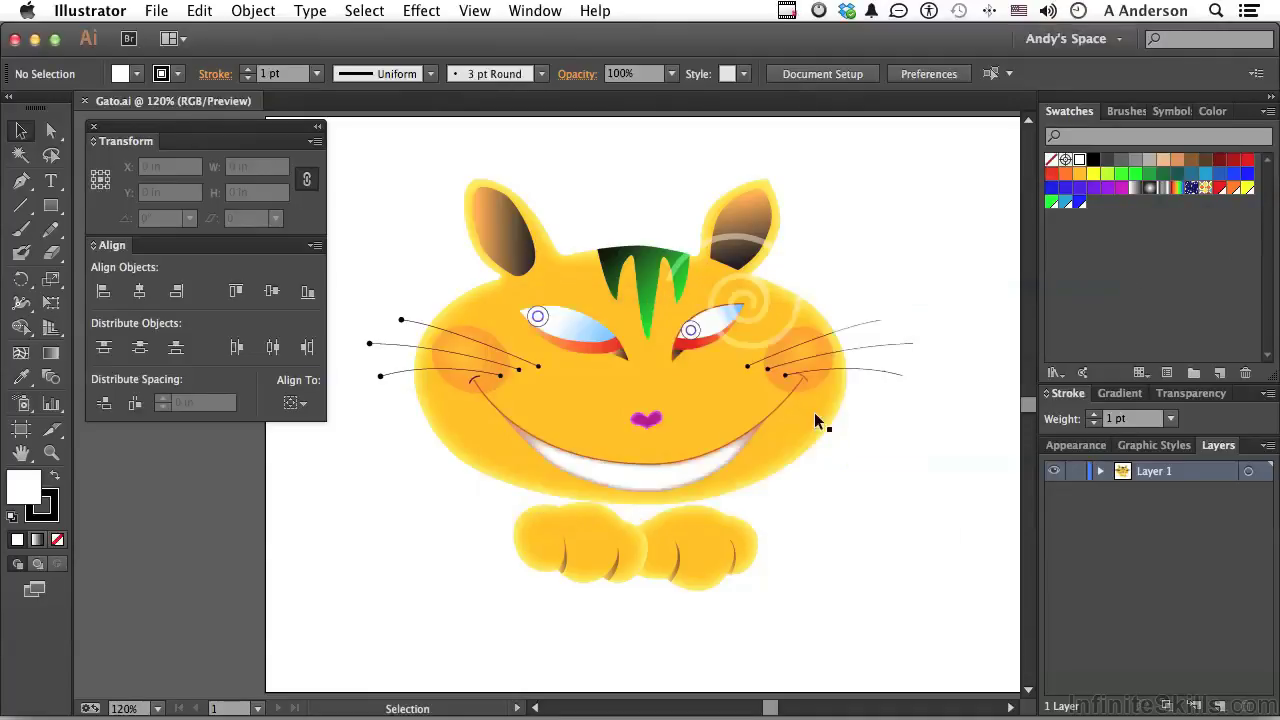
# Step: Activate the Essentials workspace and reset it to its default layout, and switch back to the saved custom workspace
pyautogui.click(1086, 44)
pyautogui.click(1079, 88)
pyautogui.click(1122, 42)
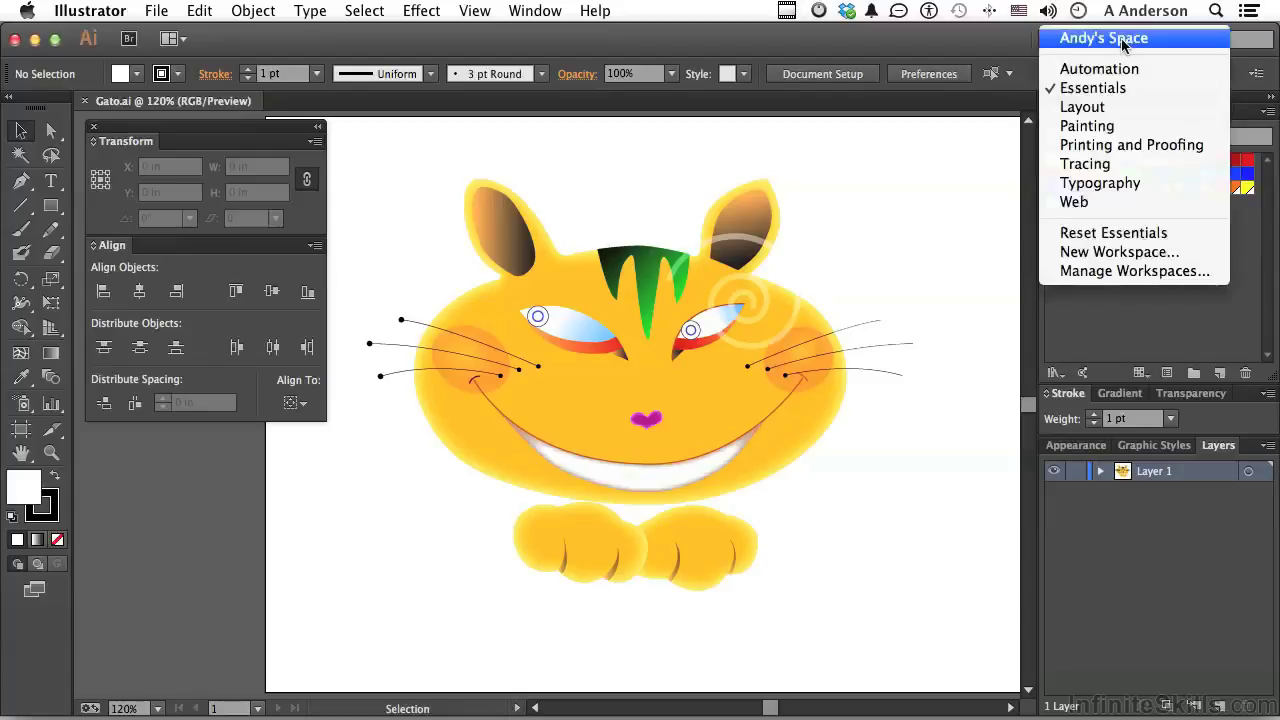
pyautogui.click(1108, 233)
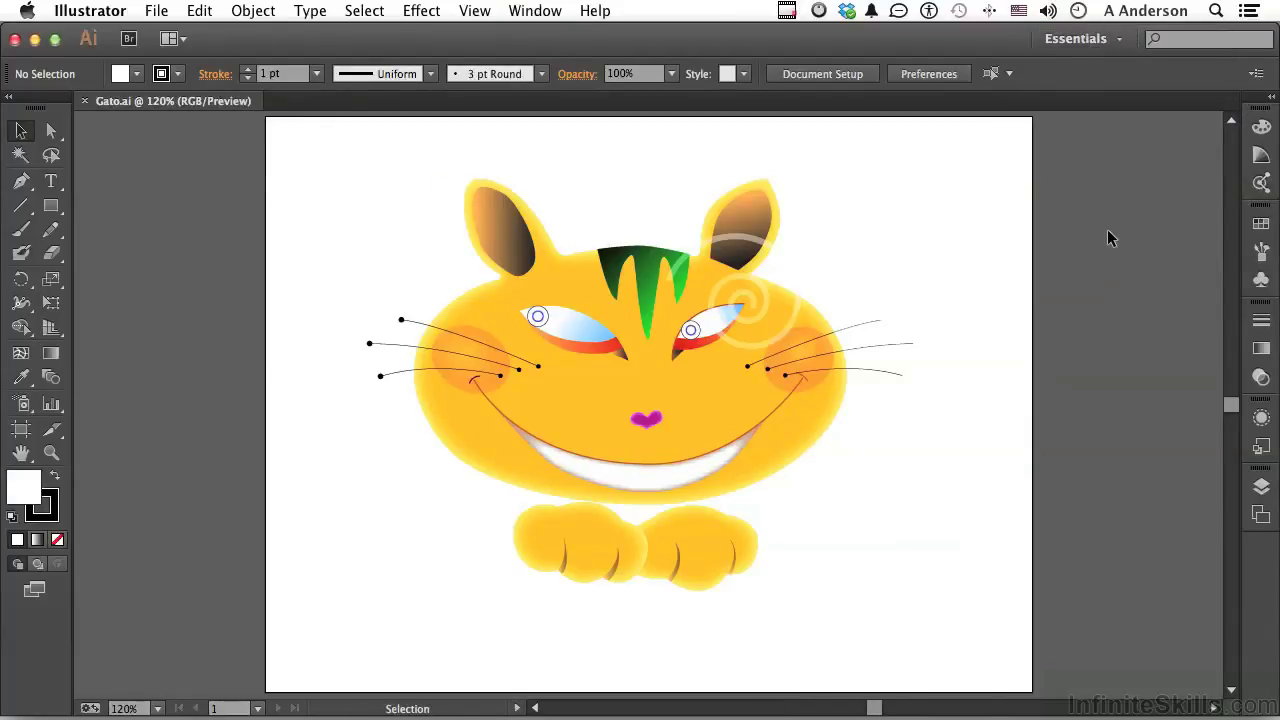
pyautogui.click(1119, 45)
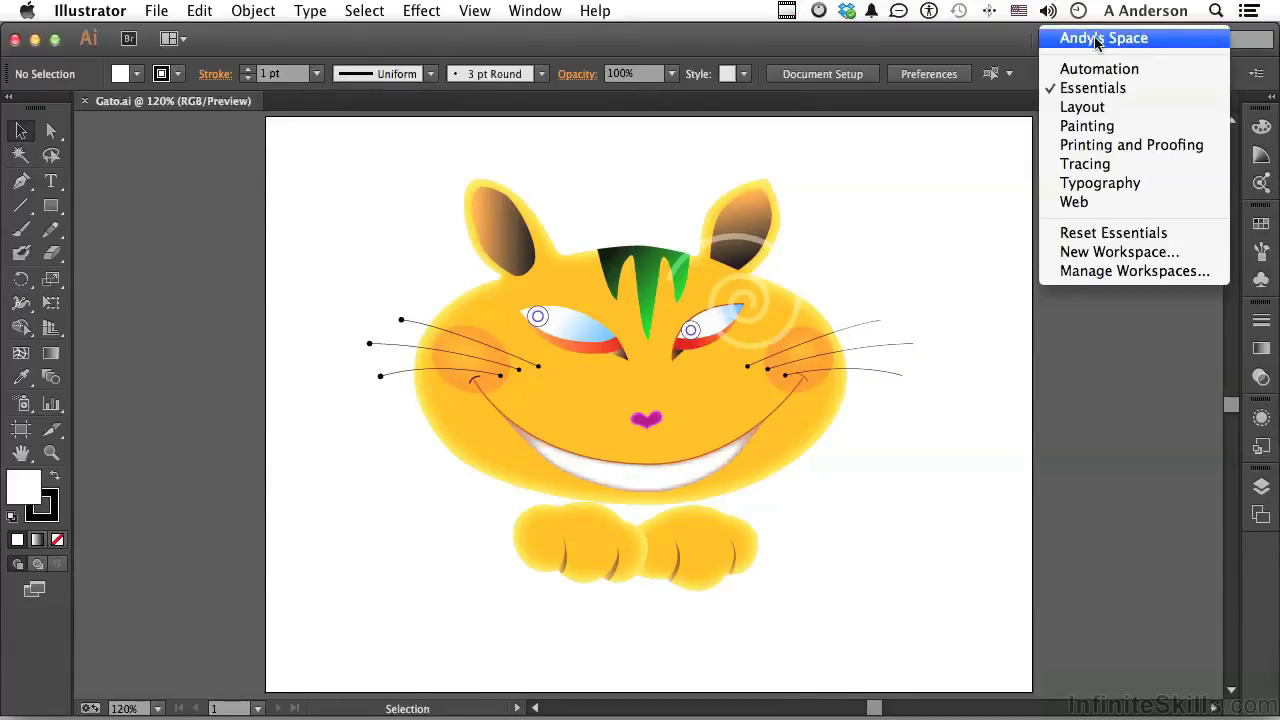
pyautogui.click(1096, 40)
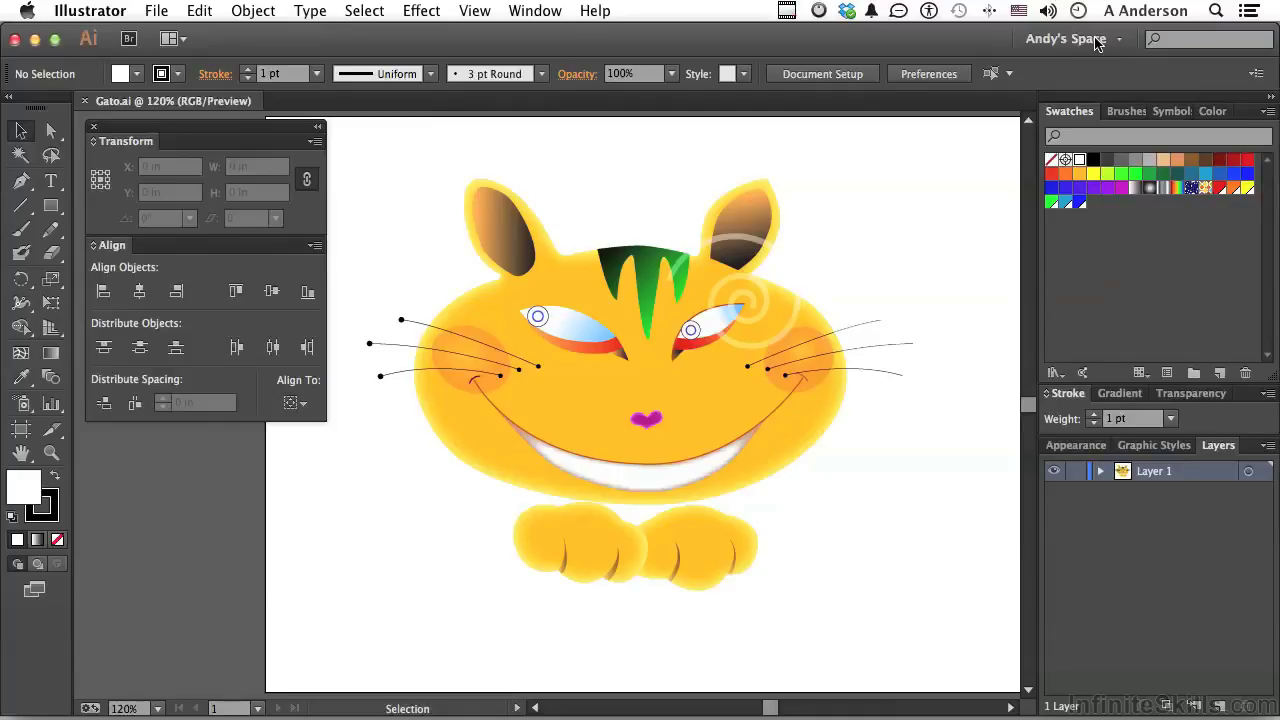
# Step: Delete the currently active custom workspace through Manage Workspaces, and confirm the deletion
pyautogui.click(545, 11)
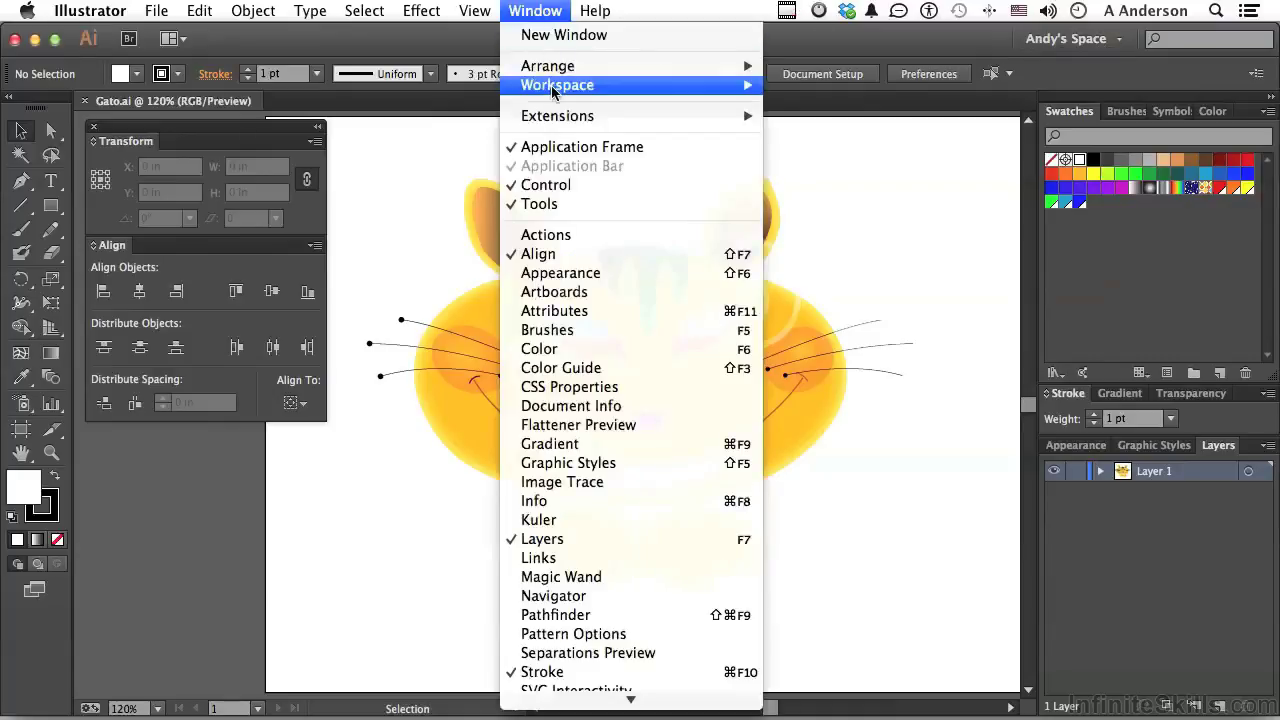
pyautogui.moveTo(555, 88)
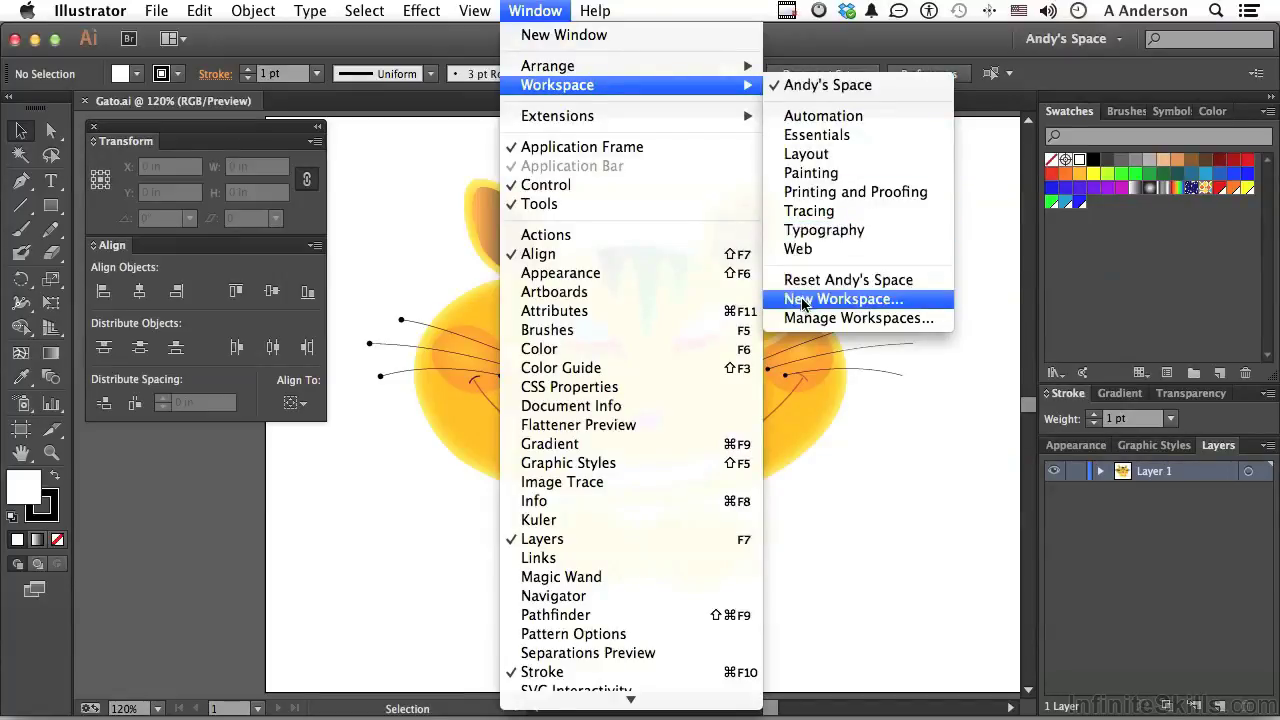
pyautogui.click(843, 319)
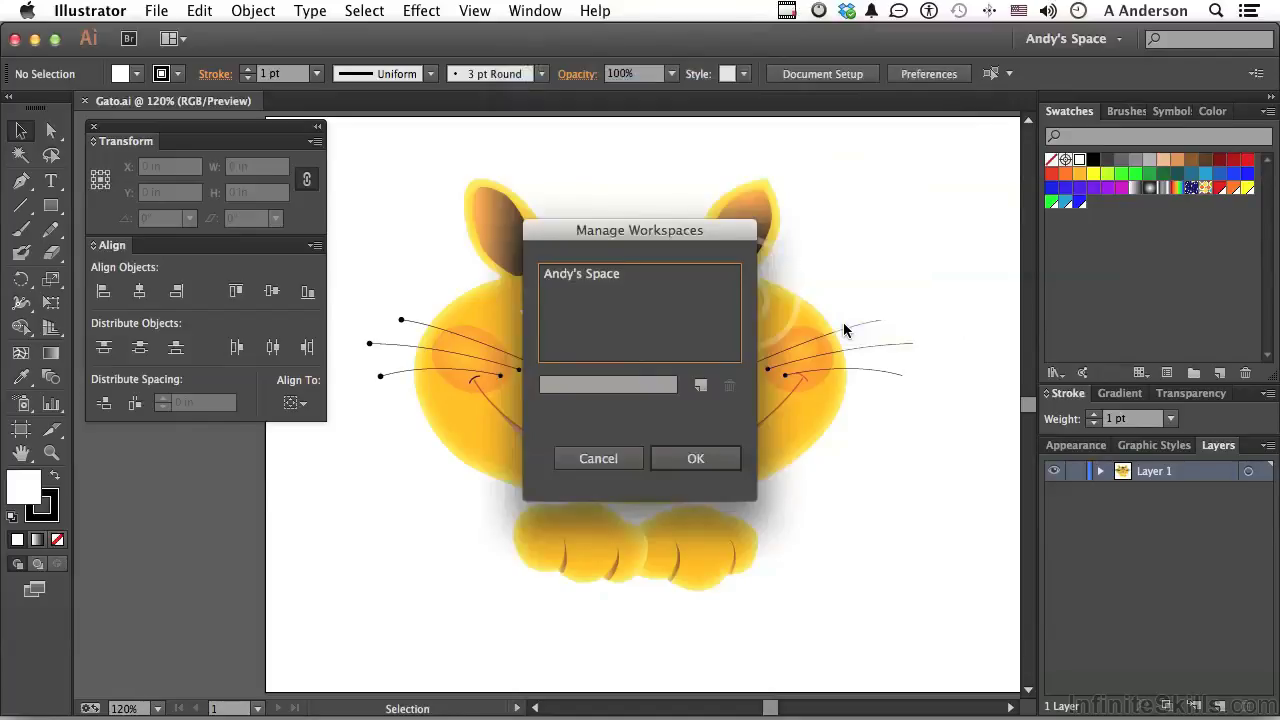
pyautogui.click(600, 275)
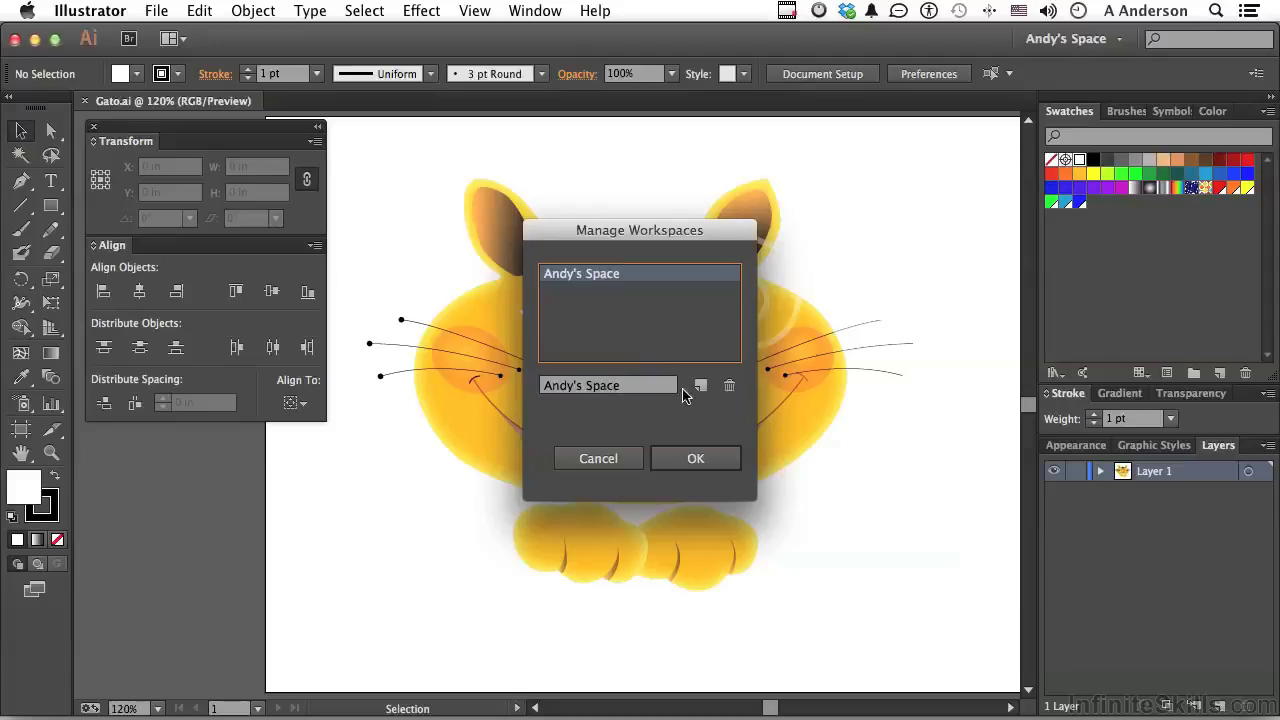
pyautogui.click(729, 386)
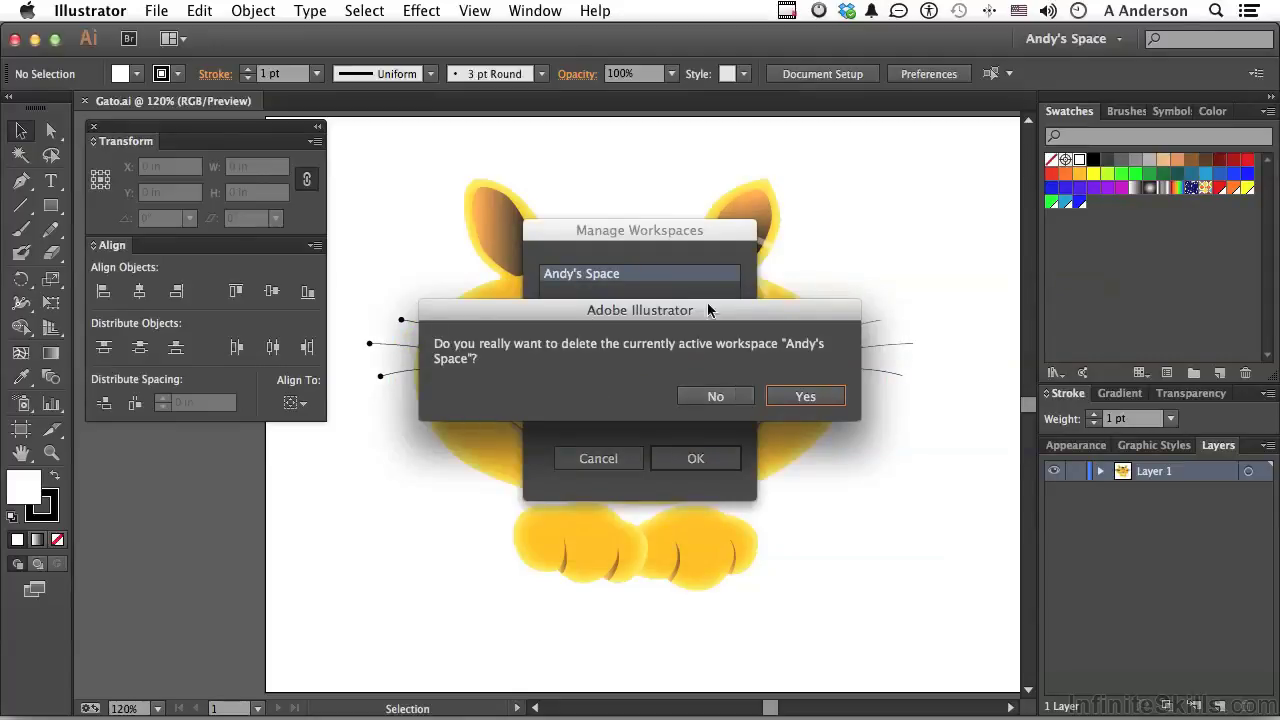
pyautogui.click(806, 398)
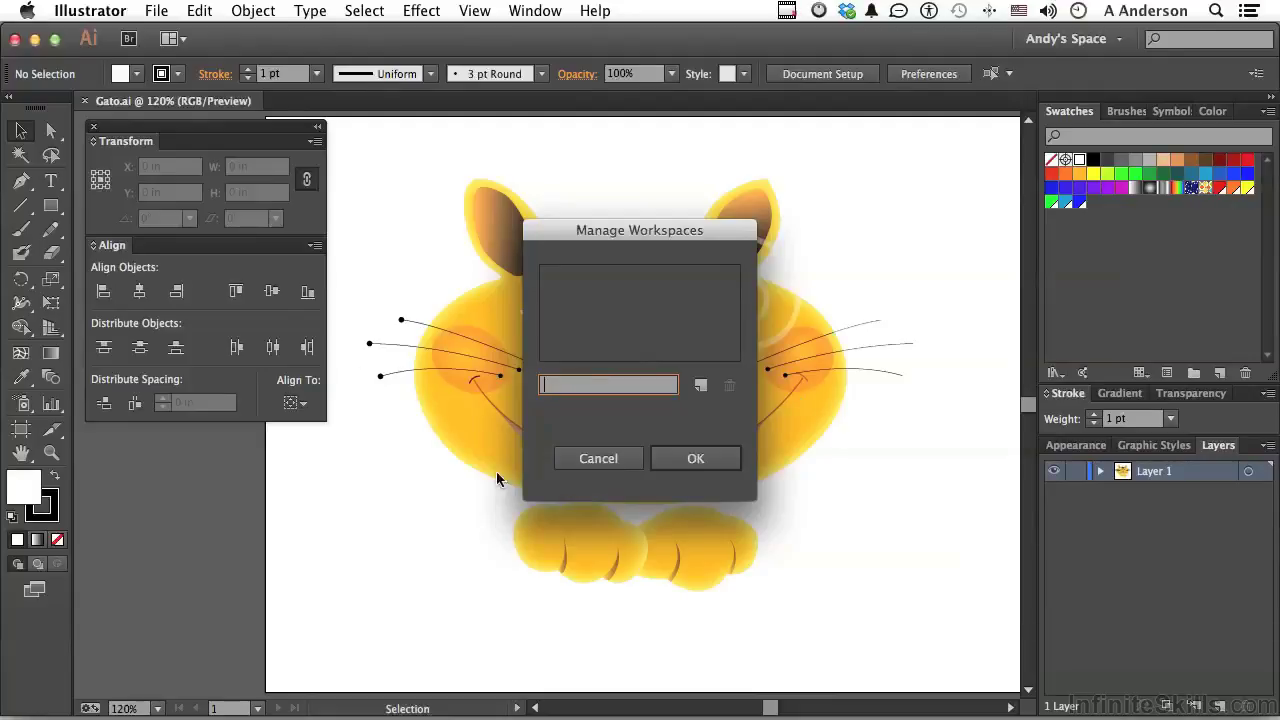
pyautogui.click(686, 460)
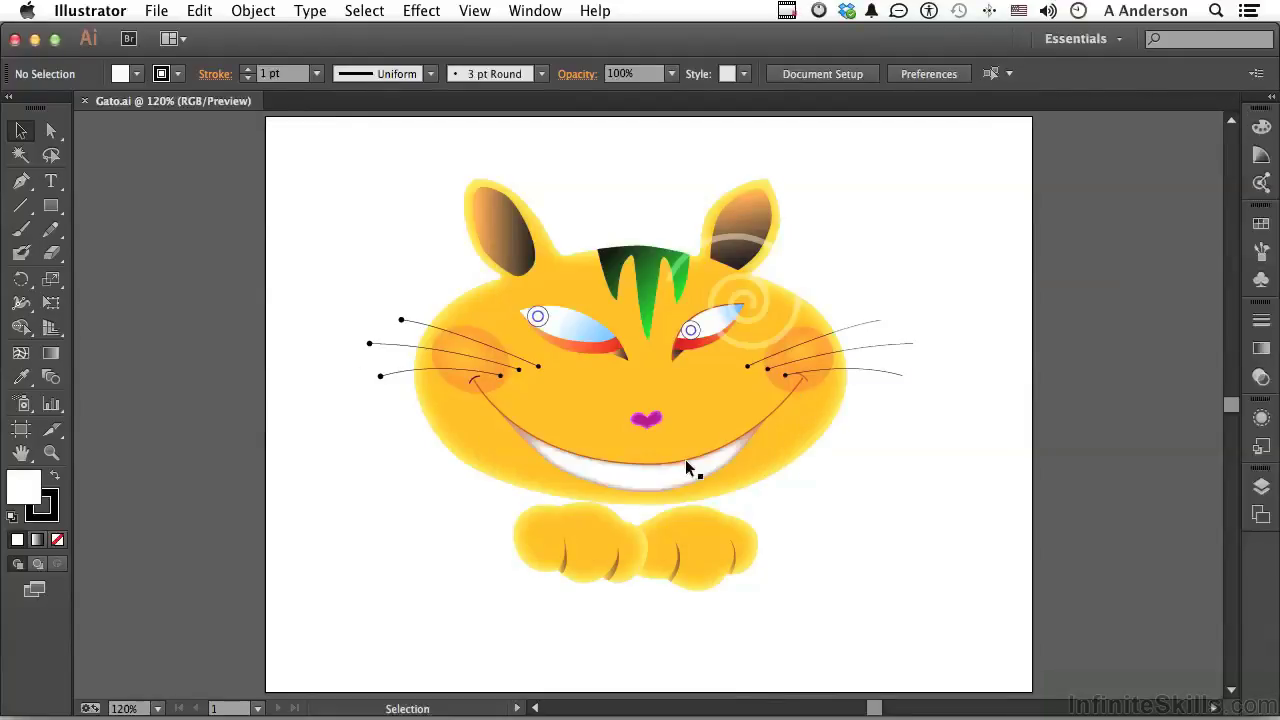